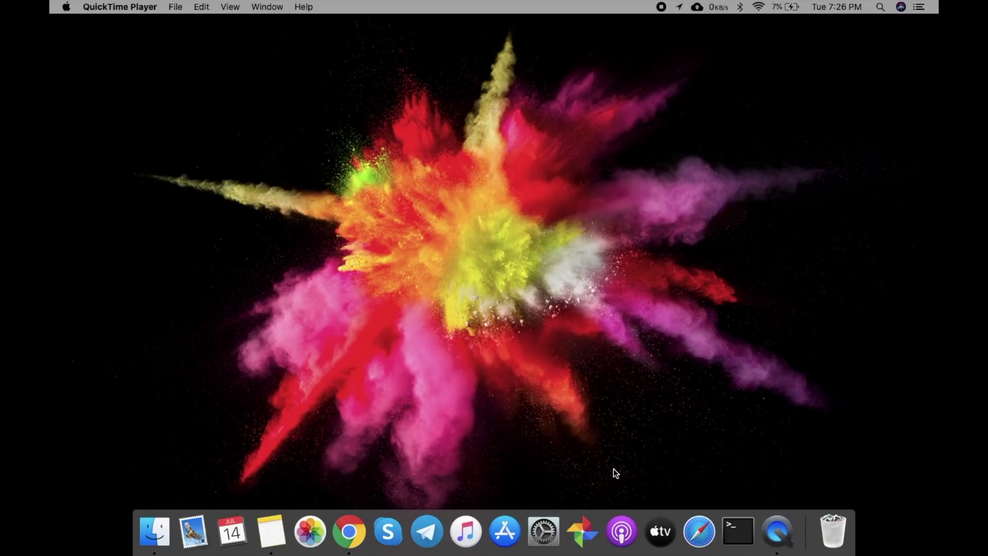
Browse the installed applications in Launchpad
key("F4")
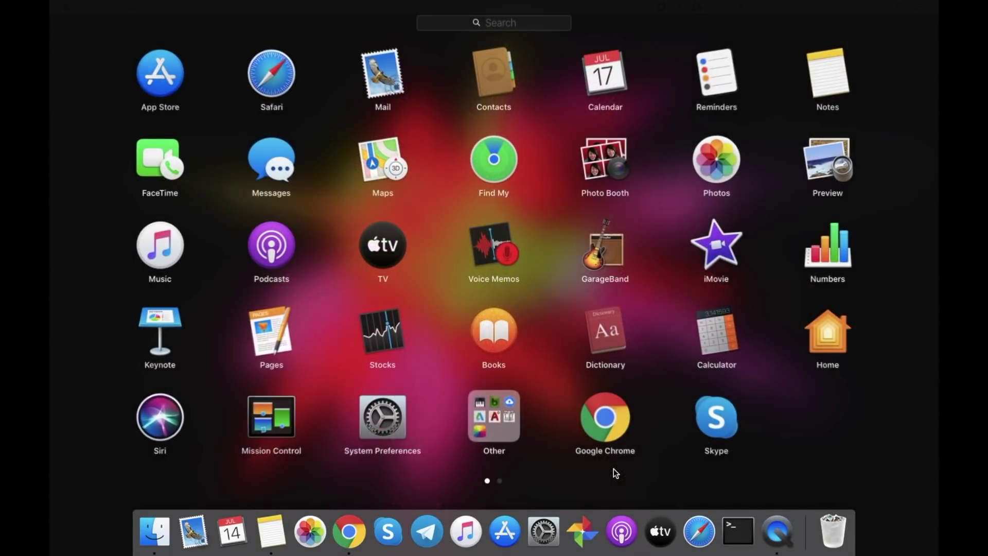
key("F4")
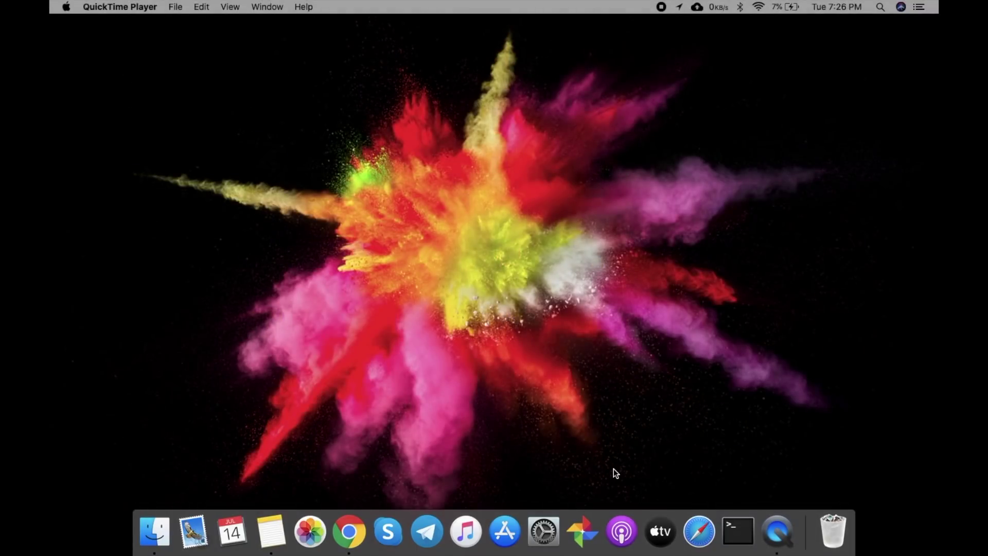
key("F4")
scroll(614, 469, "right", 3)
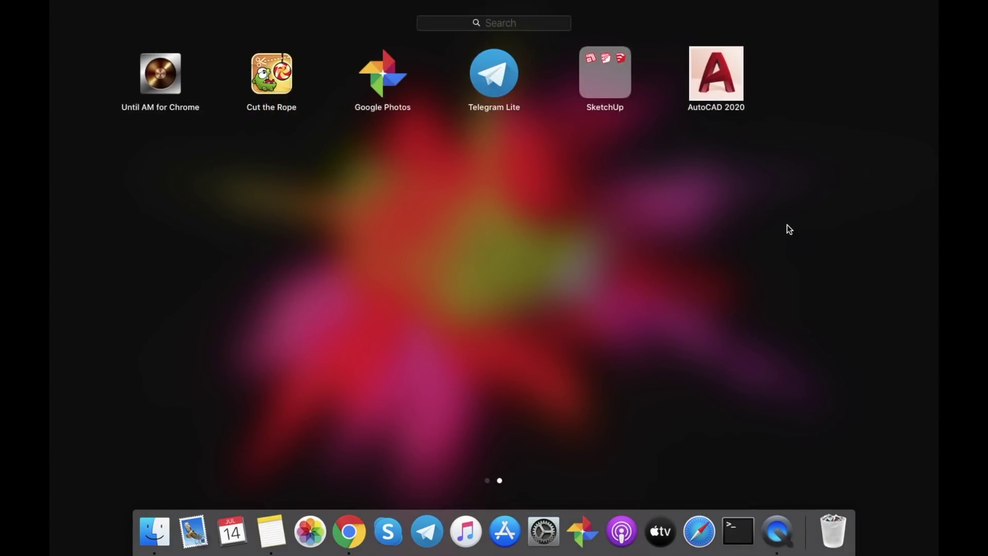
scroll(787, 226, "left", 3)
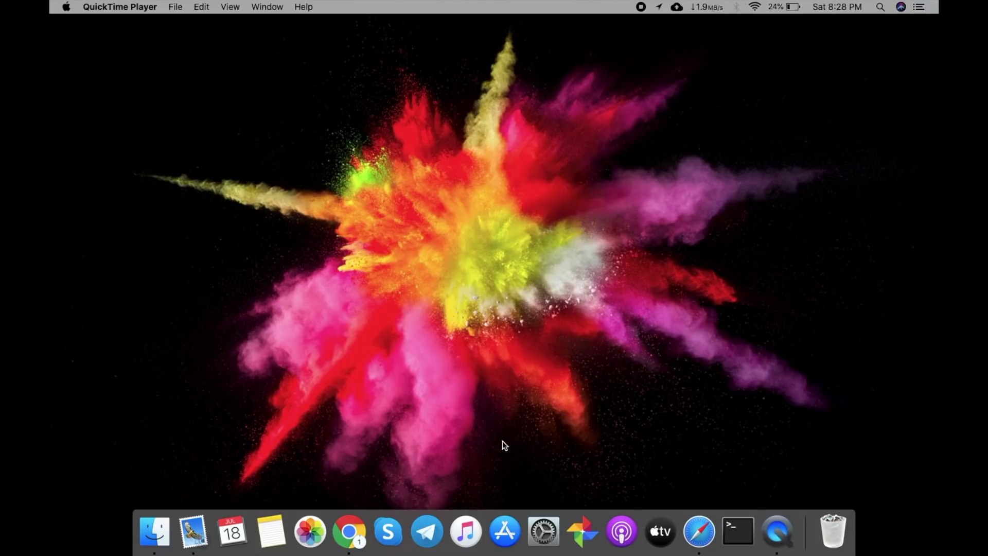
On Microsoft's Windows 10 ISO download page, select and confirm the Windows 10 edition
left_click(348, 531)
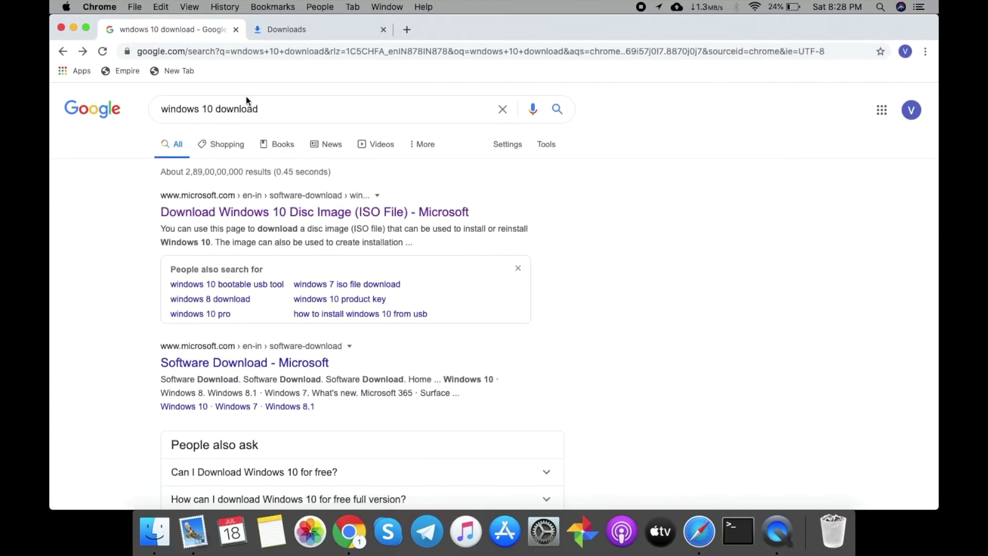
left_click(346, 219)
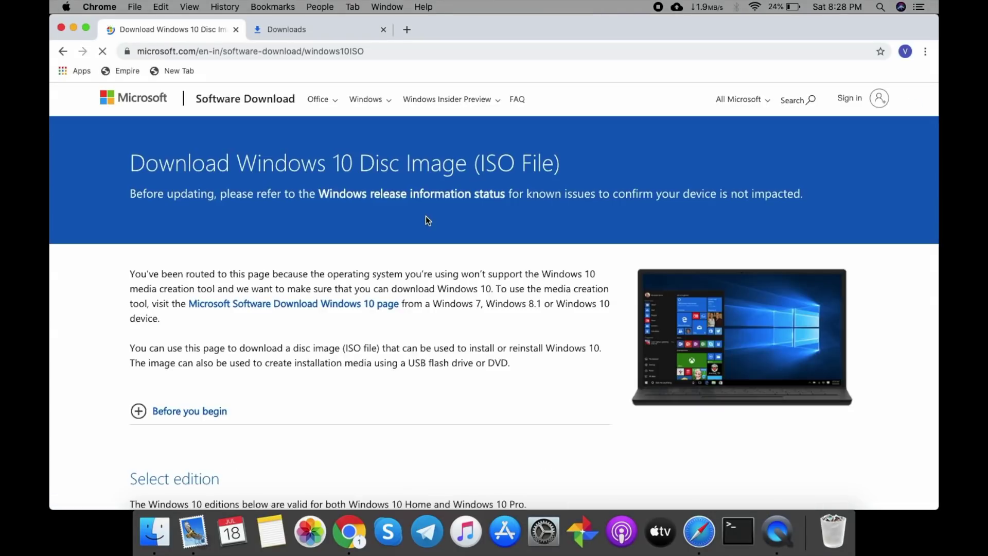
scroll(426, 215, "down", 2)
scroll(425, 216, "down", 5)
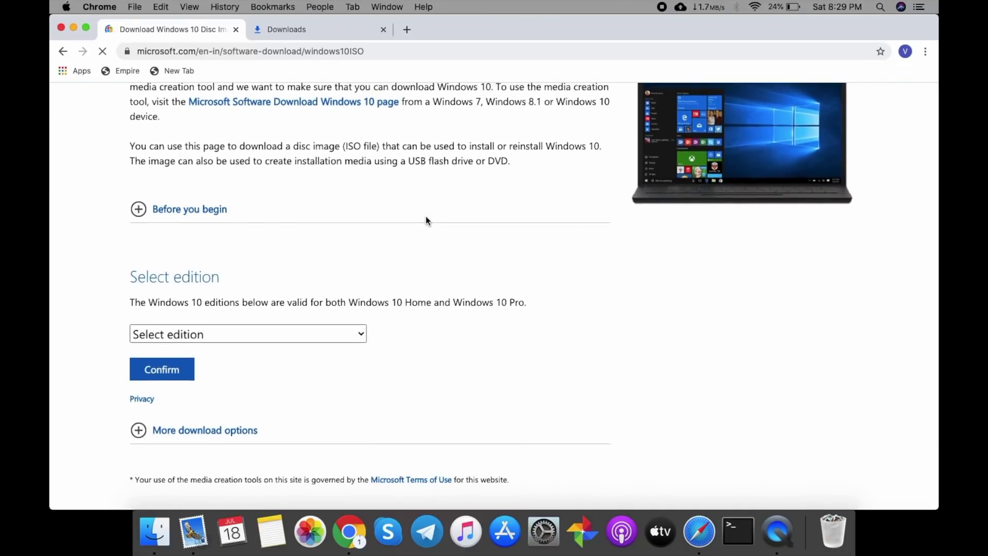
left_click(315, 274)
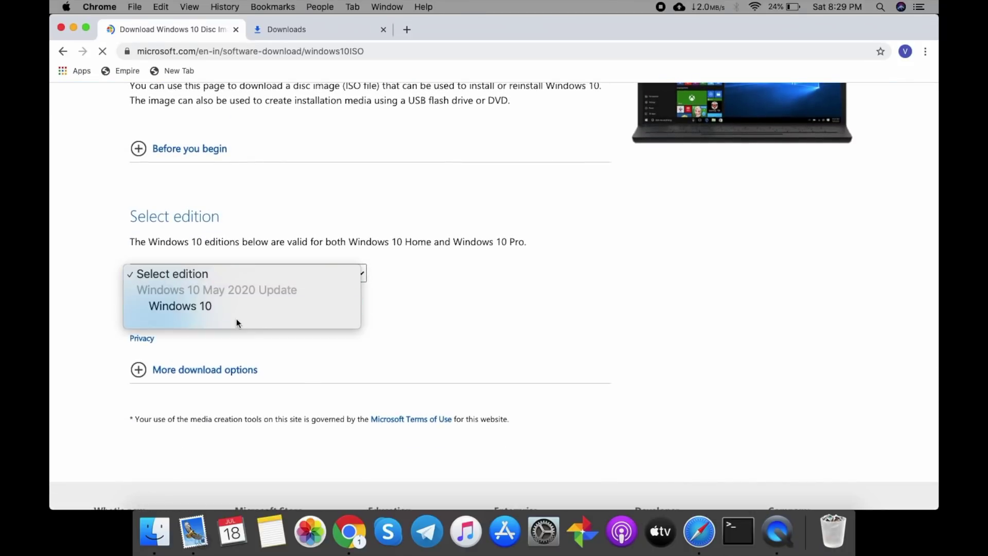
left_click(205, 309)
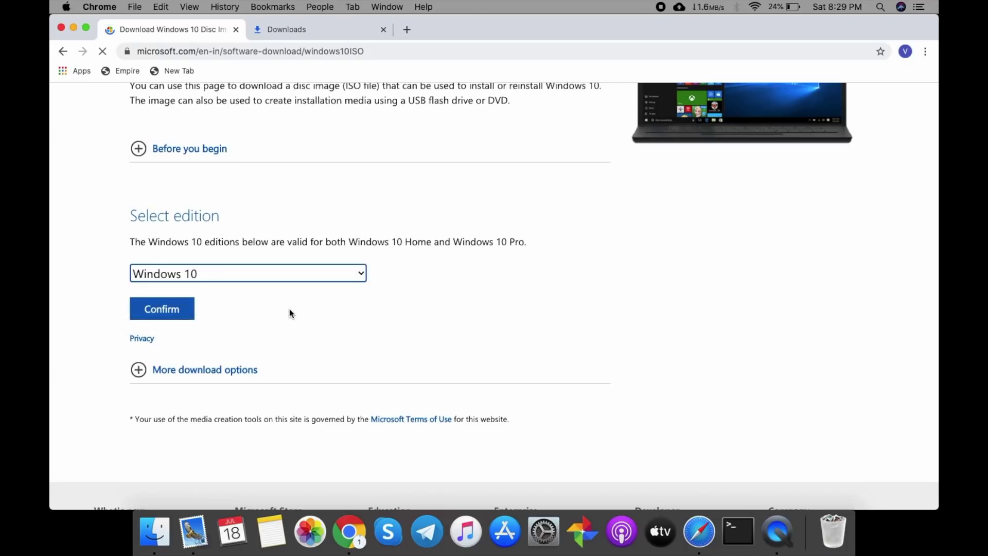
left_click(173, 311)
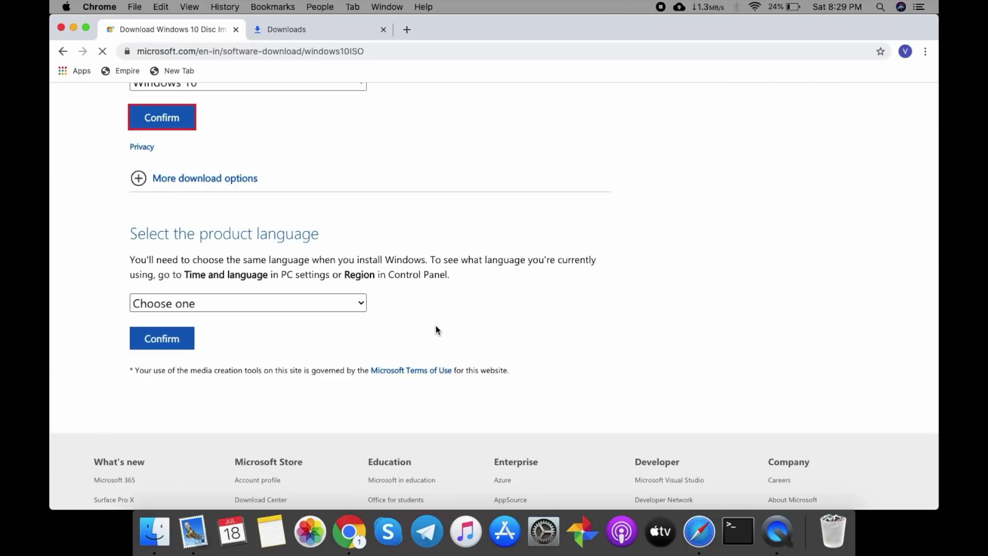
Confirm English as the product language and download the 64-bit ISO
left_click(328, 304)
left_click(249, 470)
left_click(188, 344)
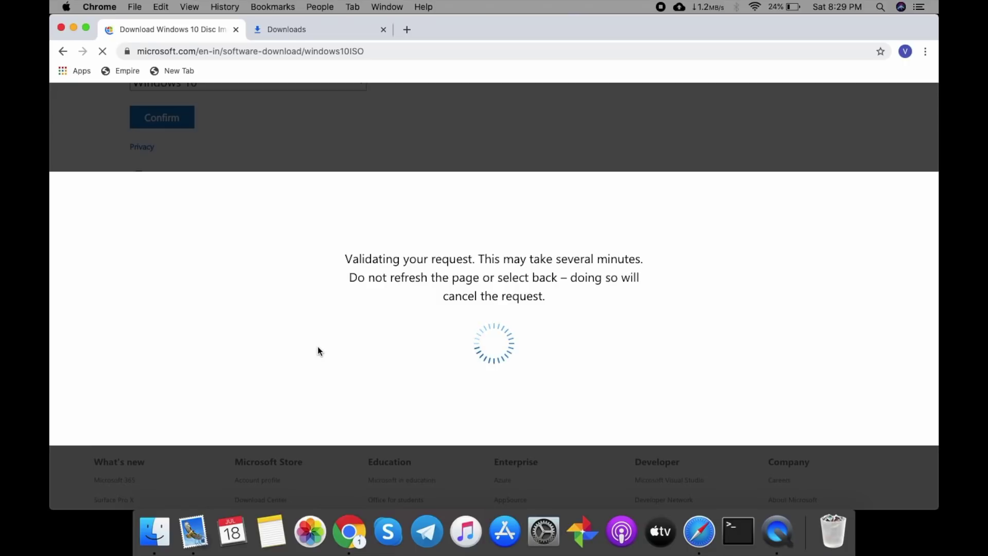
scroll(320, 348, "down", 3)
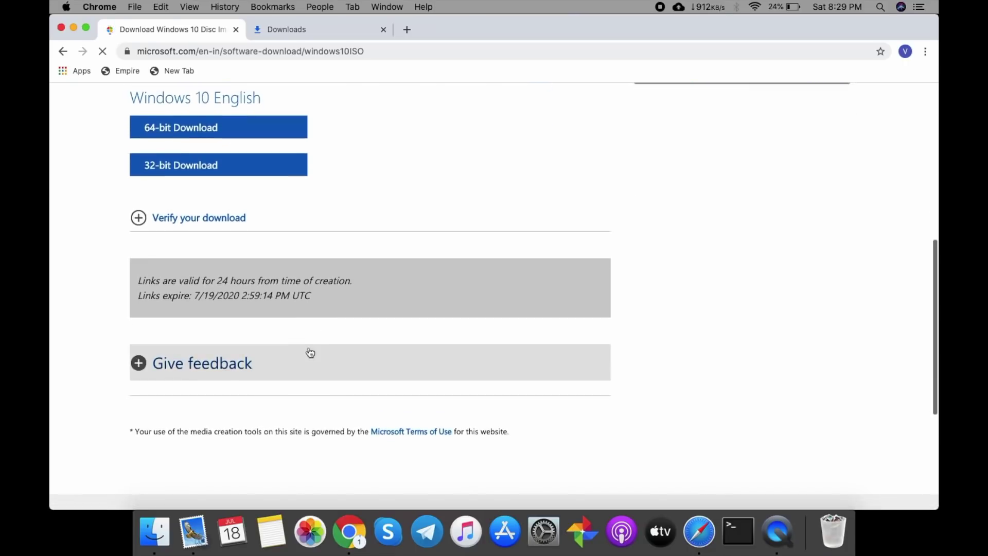
left_click(177, 128)
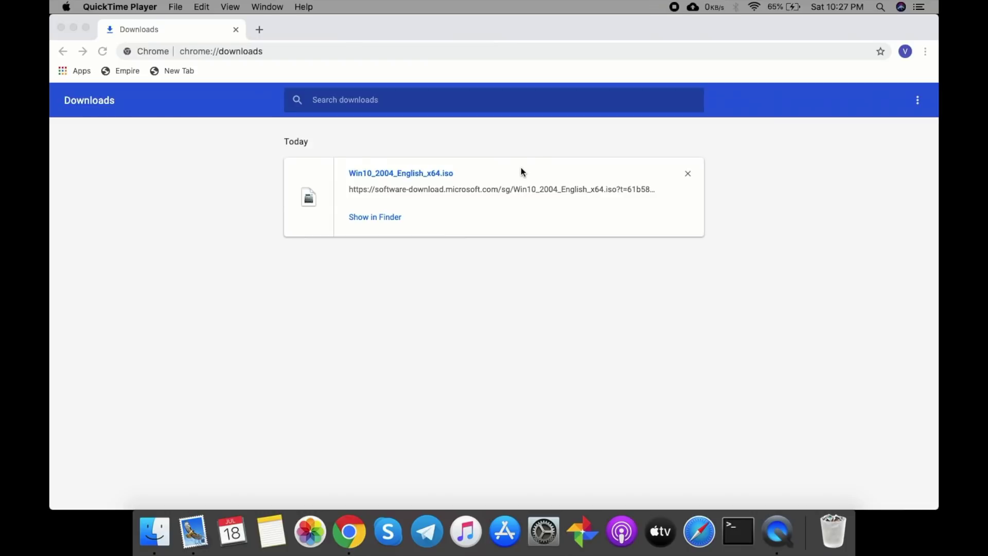
Minimize the Chrome downloads window and launch Parallels Desktop from Launchpad
left_click(73, 28)
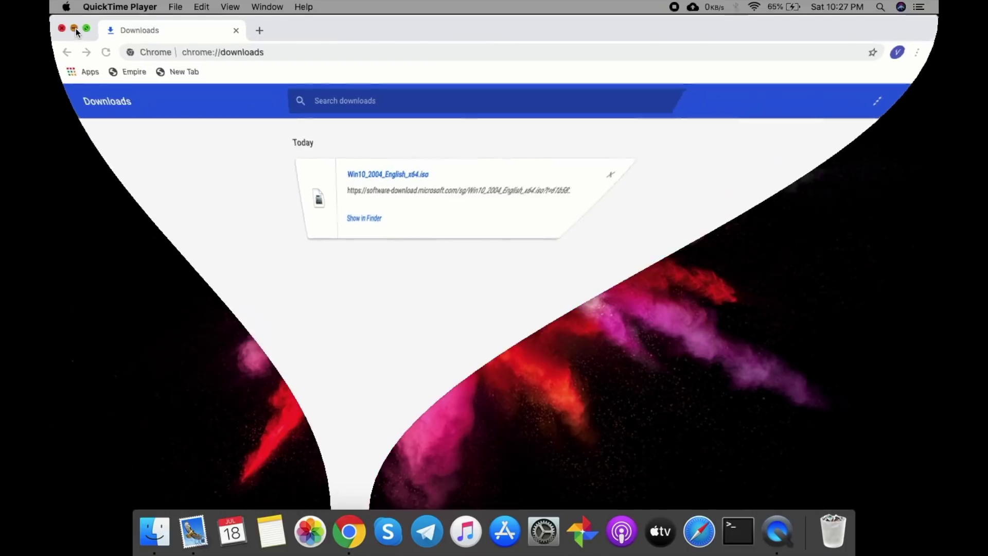
key("ctrl+Down")
key("Escape")
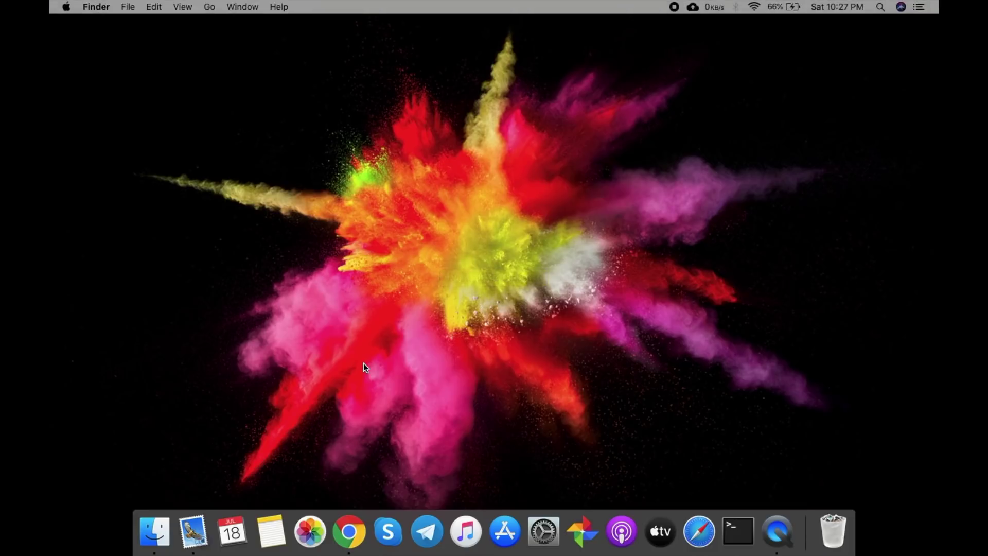
key("F4")
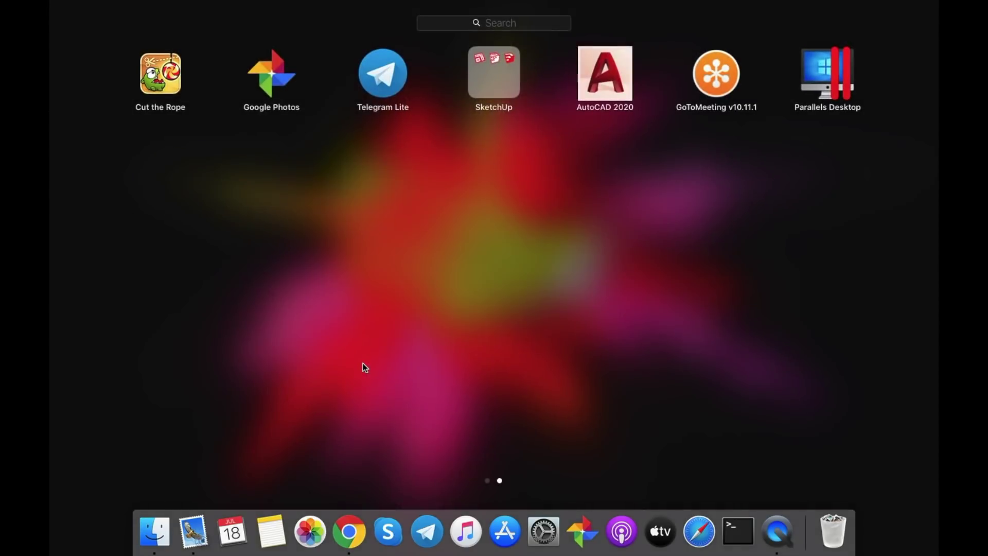
left_click(831, 75)
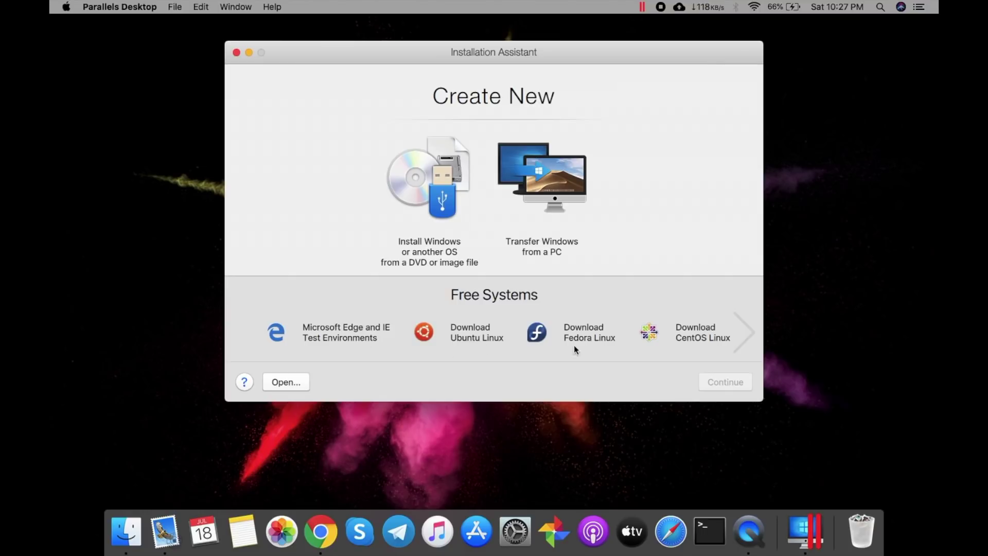
Choose to install Windows from an image and accept the detected Windows 10 ISO
left_click(748, 331)
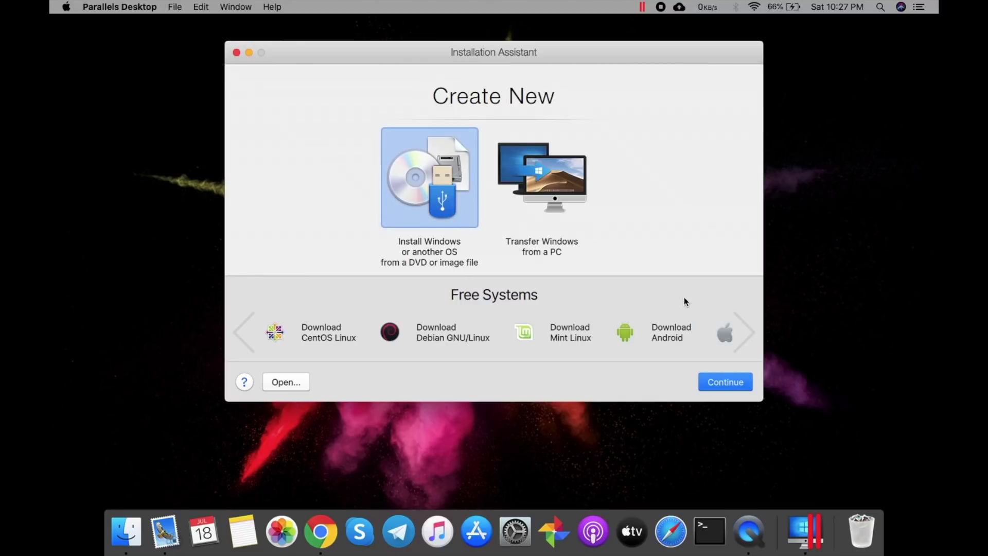
left_click(731, 381)
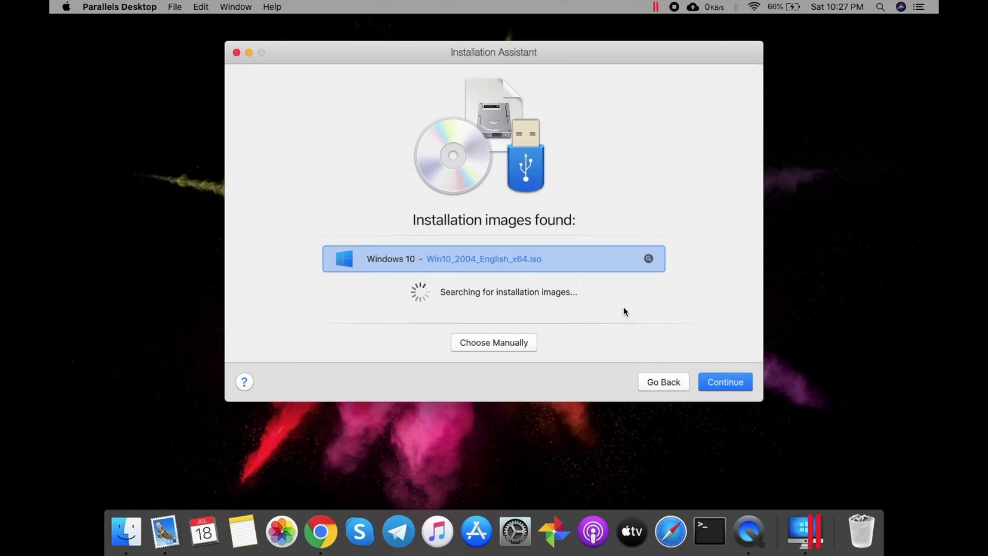
left_click(719, 382)
left_click(720, 381)
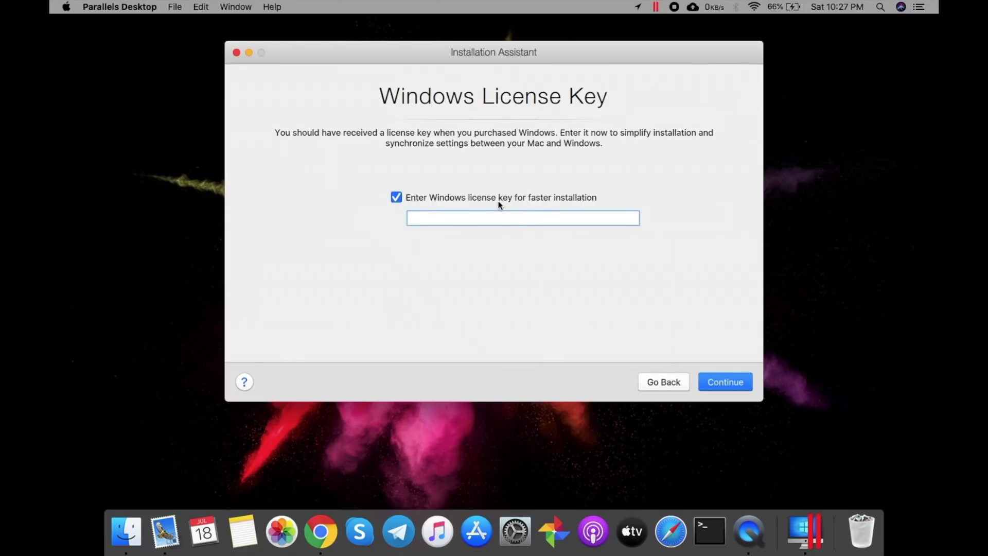
Skip the Windows license key and pick Design as the primary use
left_click(395, 202)
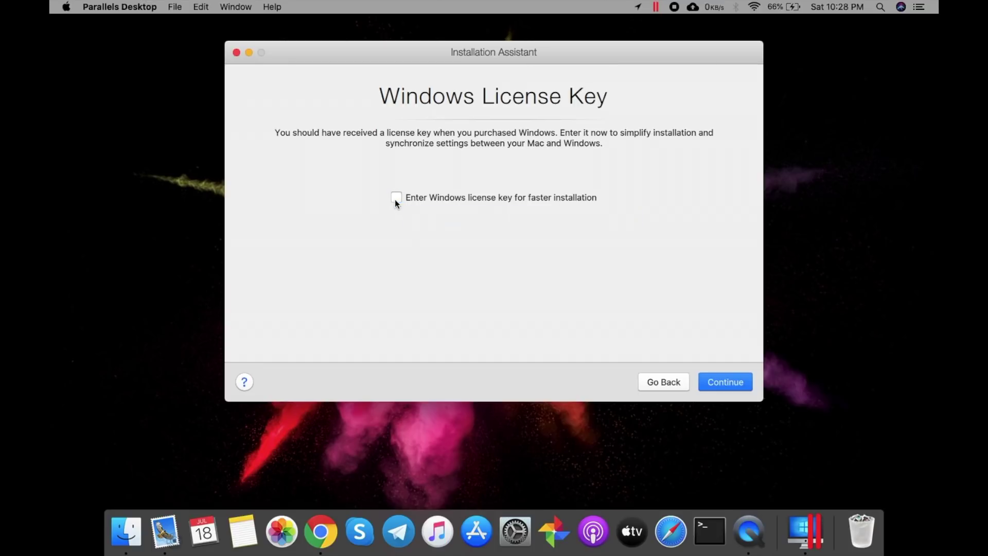
left_click(733, 381)
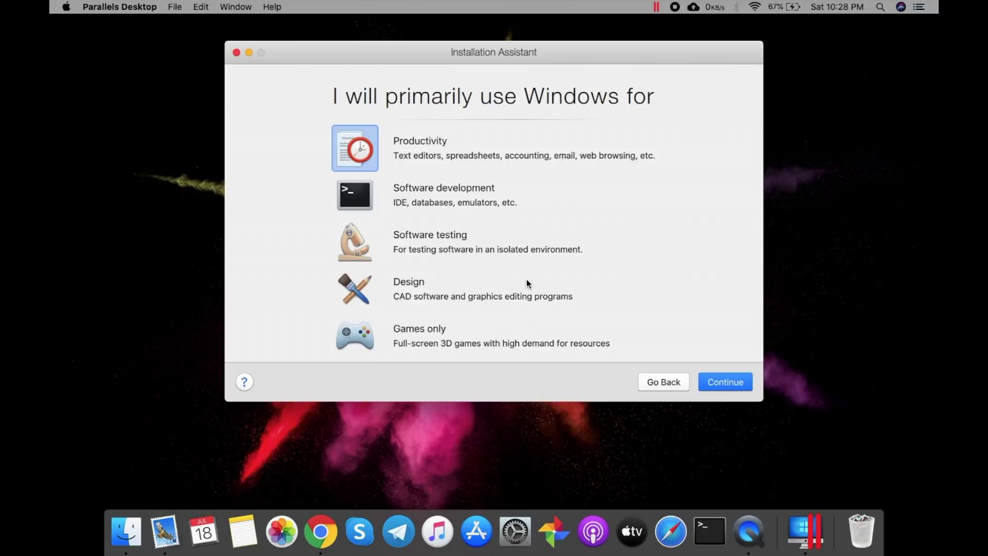
left_click(419, 287)
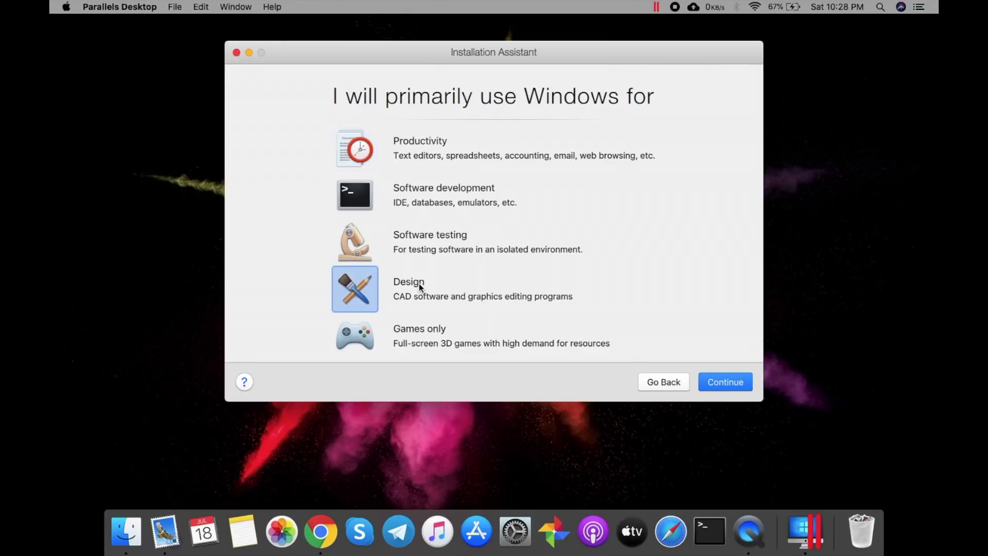
left_click(736, 381)
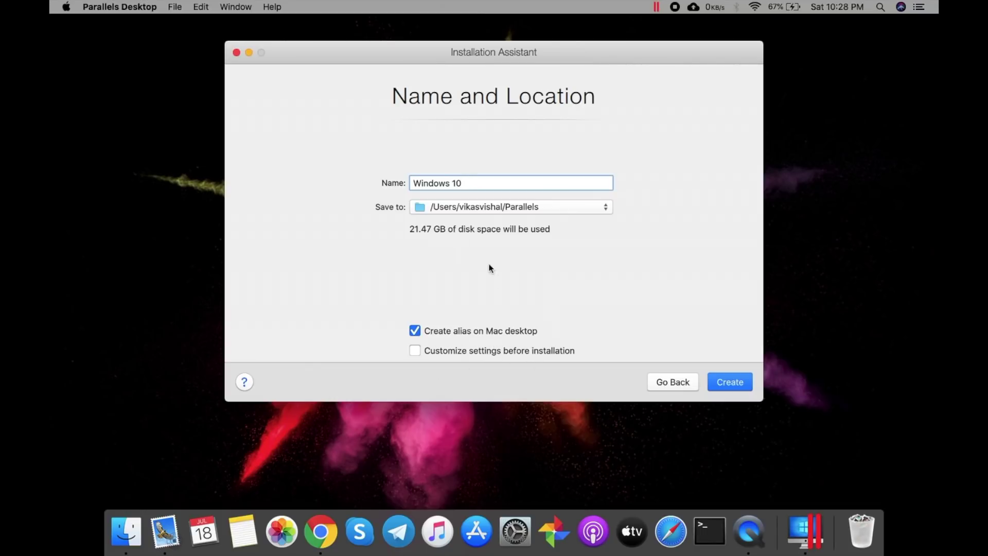
Create the Windows 10 VM and move the installation window lower while Setup boots
left_click(743, 382)
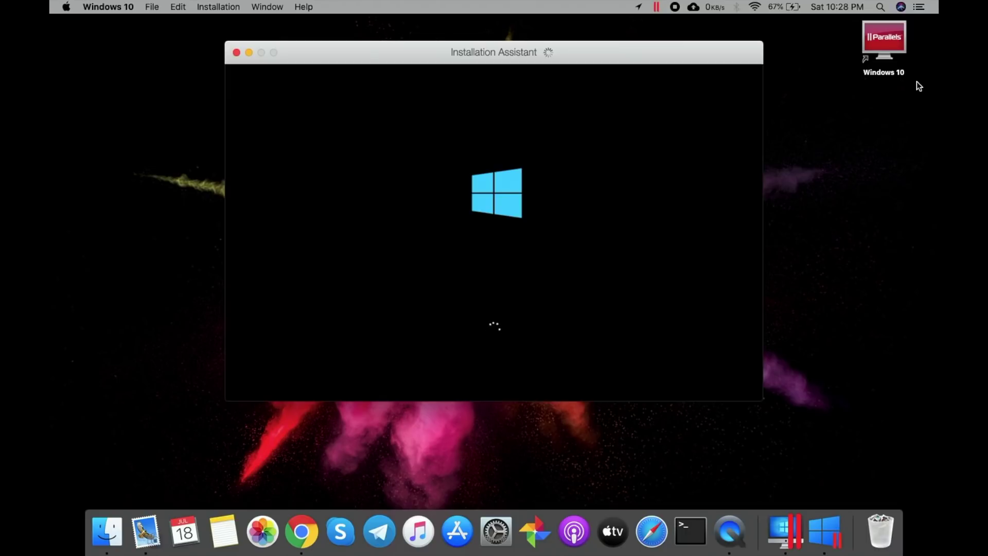
left_click_drag(504, 54, 487, 117)
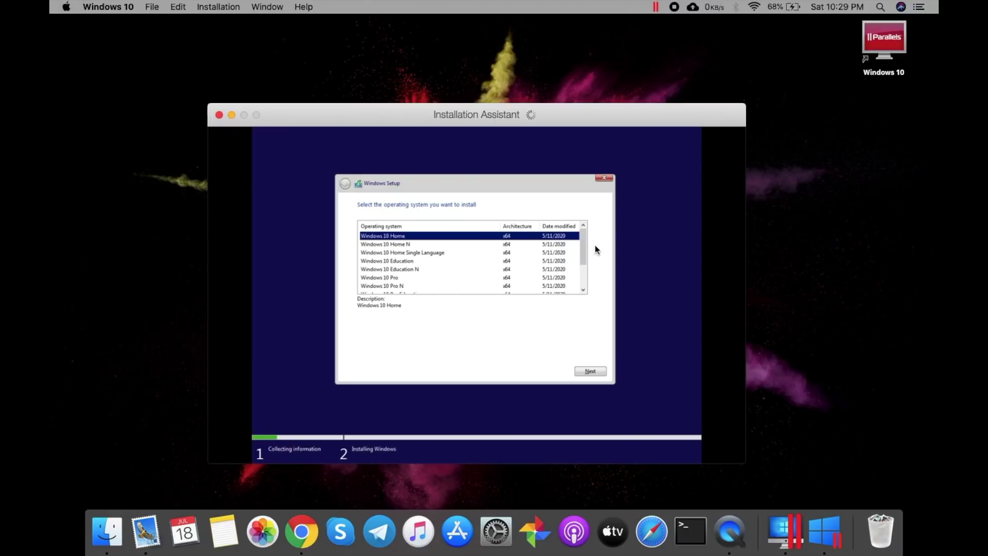
left_click(583, 251)
Select Windows 10 Pro in Windows Setup and start its installation
mouse_move(583, 250)
left_mouse_down()
mouse_move(580, 282)
mouse_move(582, 261)
left_mouse_up()
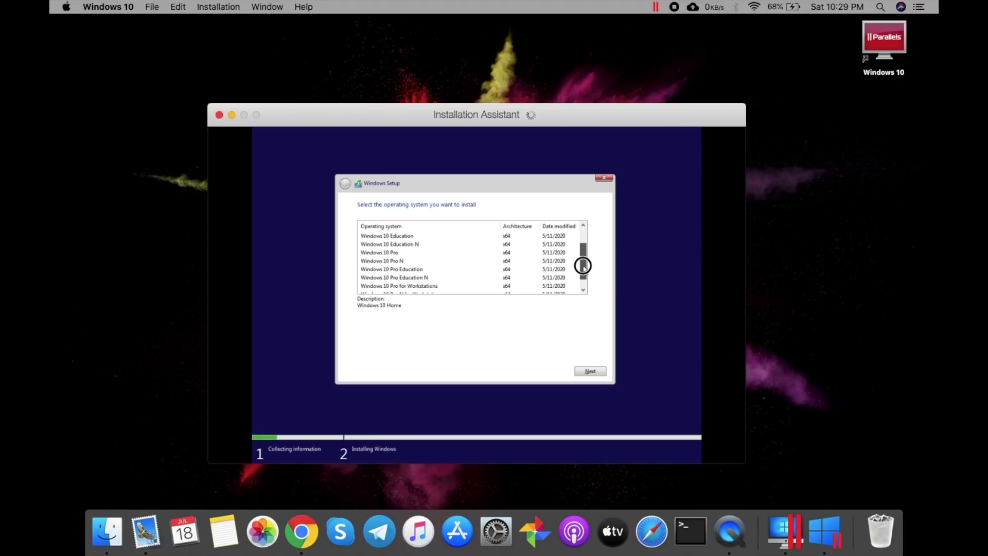
left_click(380, 253)
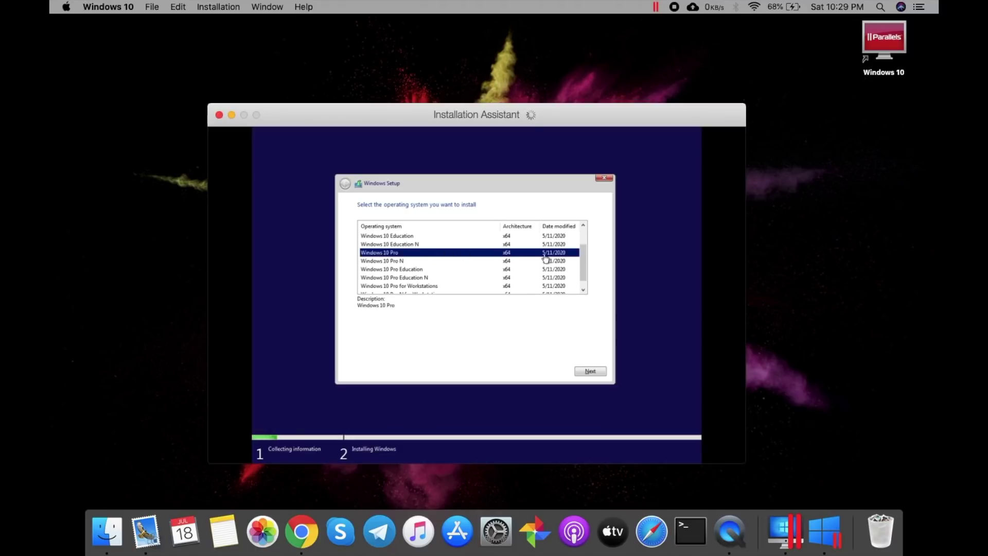
left_click(596, 373)
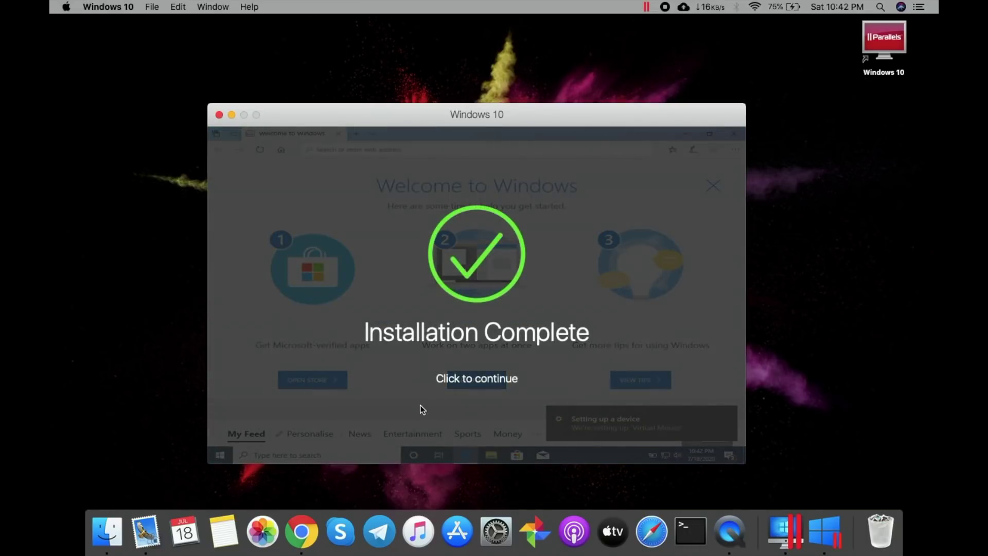
Dismiss Installation Complete, pin Microsoft Edge.lnk to the Dock, and switch to the Windows 10 desktop
left_click(491, 378)
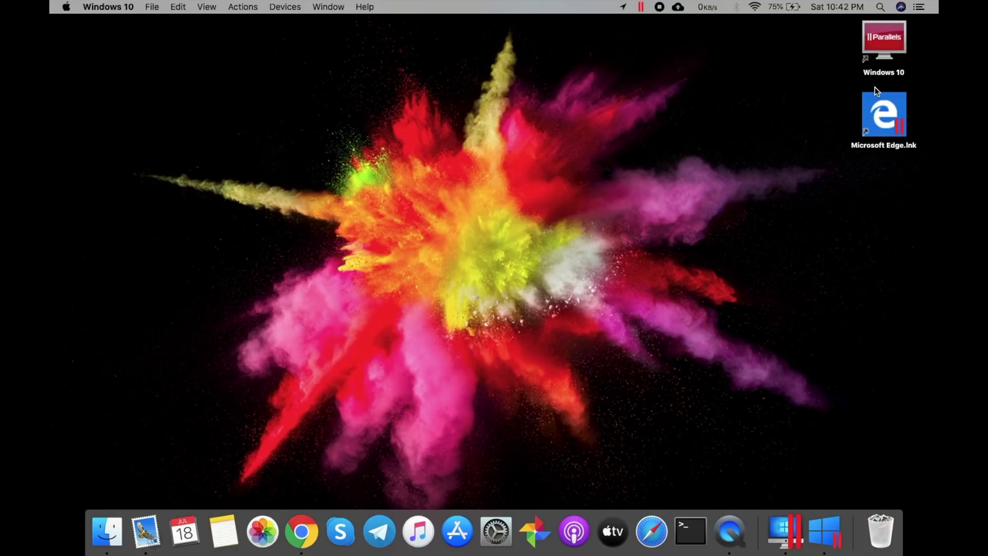
left_click(900, 195)
left_click_drag(900, 195, 858, 534)
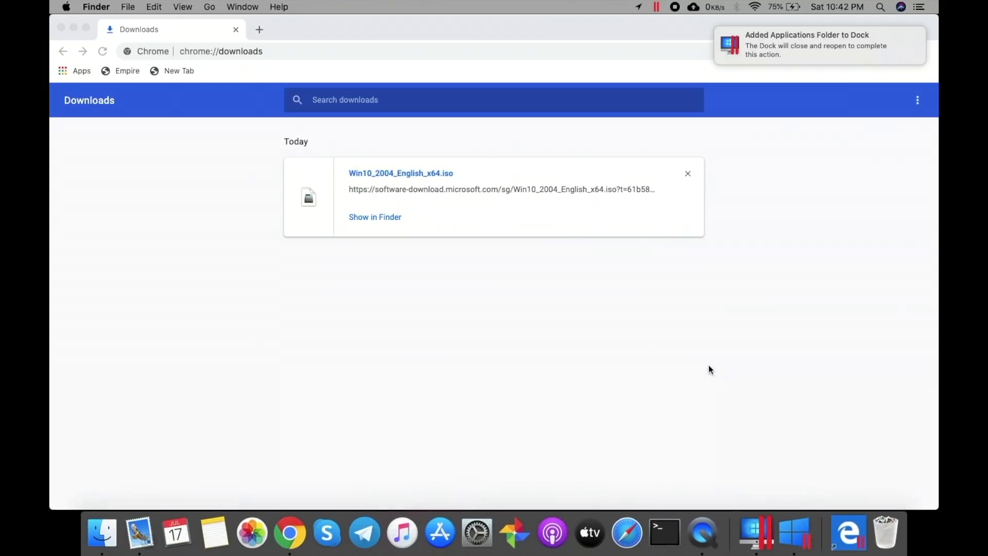
left_click(61, 28)
left_click(848, 525)
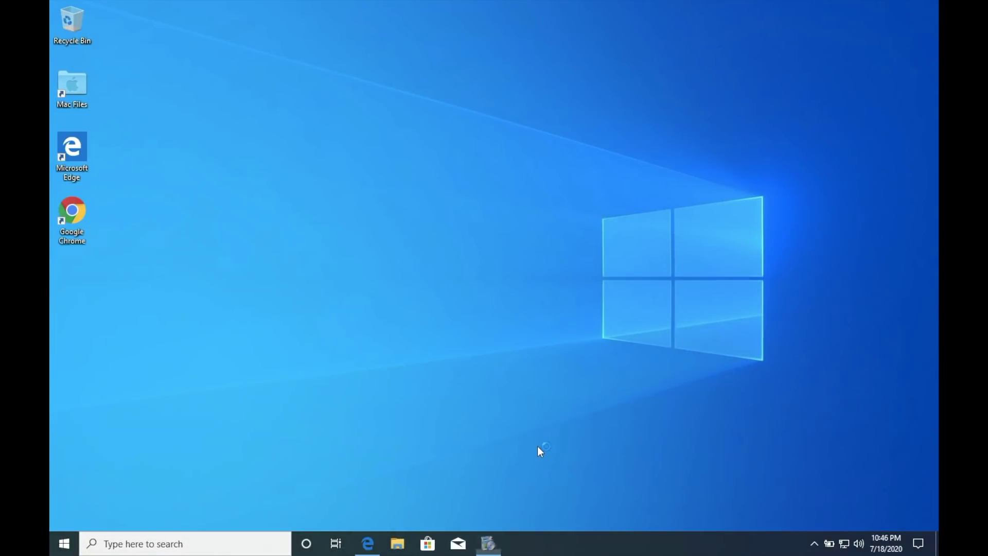
Switch between desktop spaces, then go to youtube in Chrome
key("ctrl+Up")
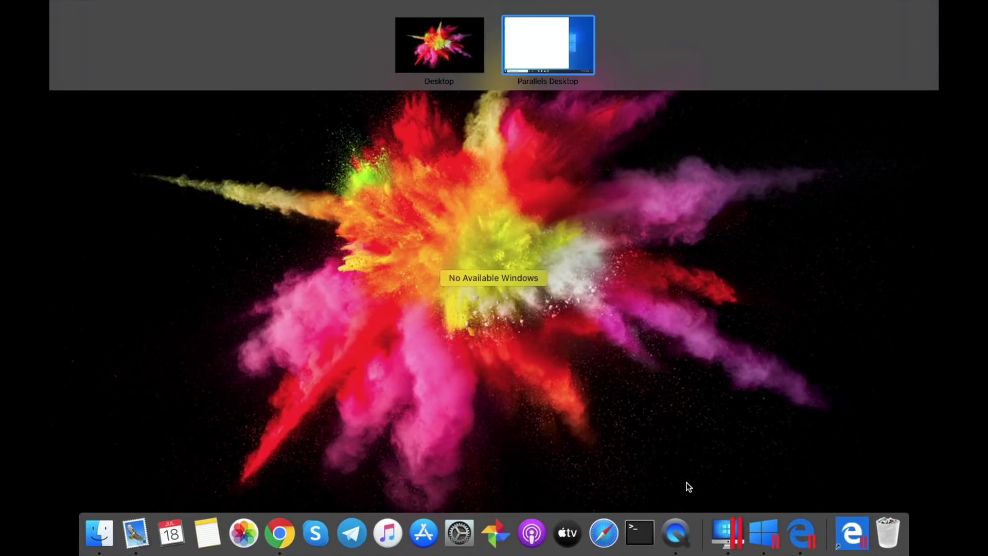
key("ctrl+Left")
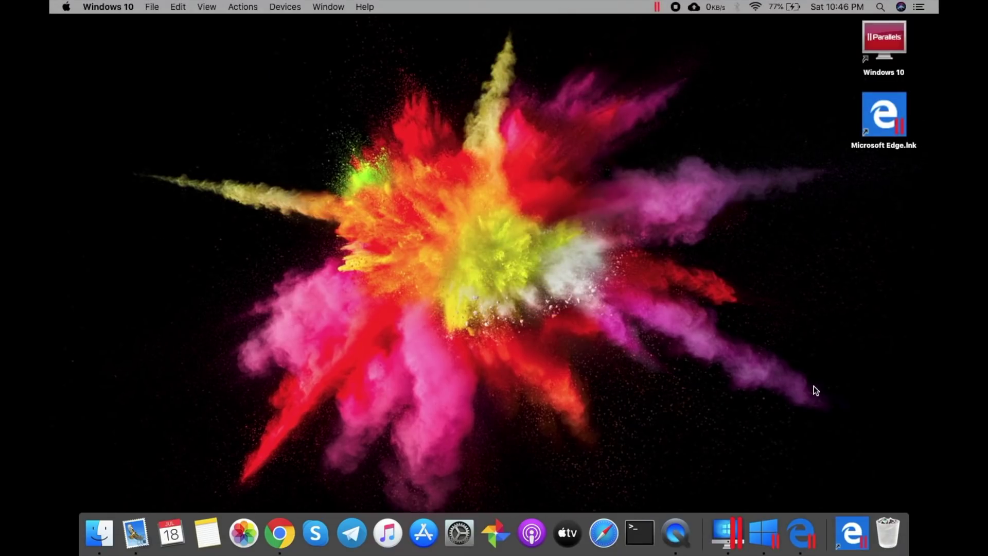
key("ctrl+Up")
key("ctrl+Right")
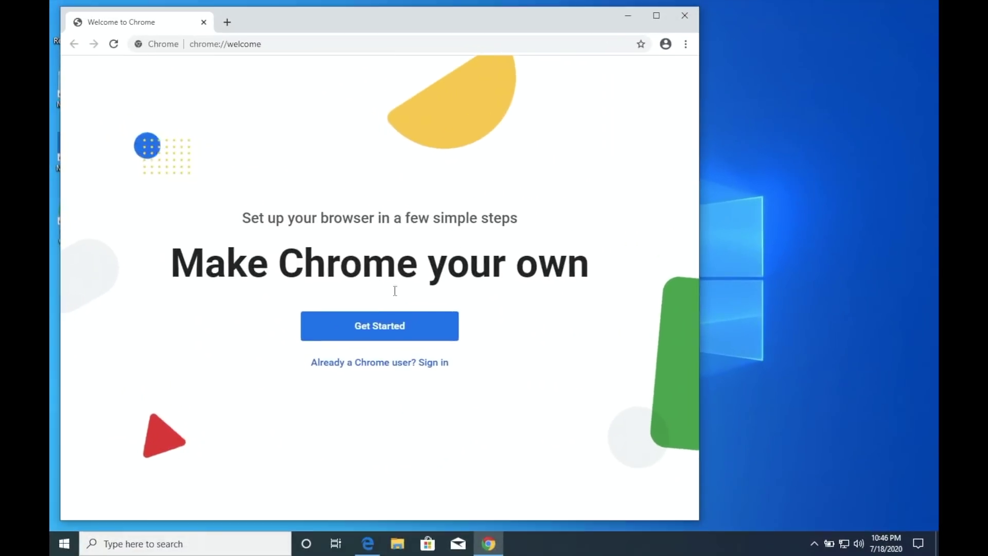
left_click(322, 41)
key("BackSpace")
type("you")
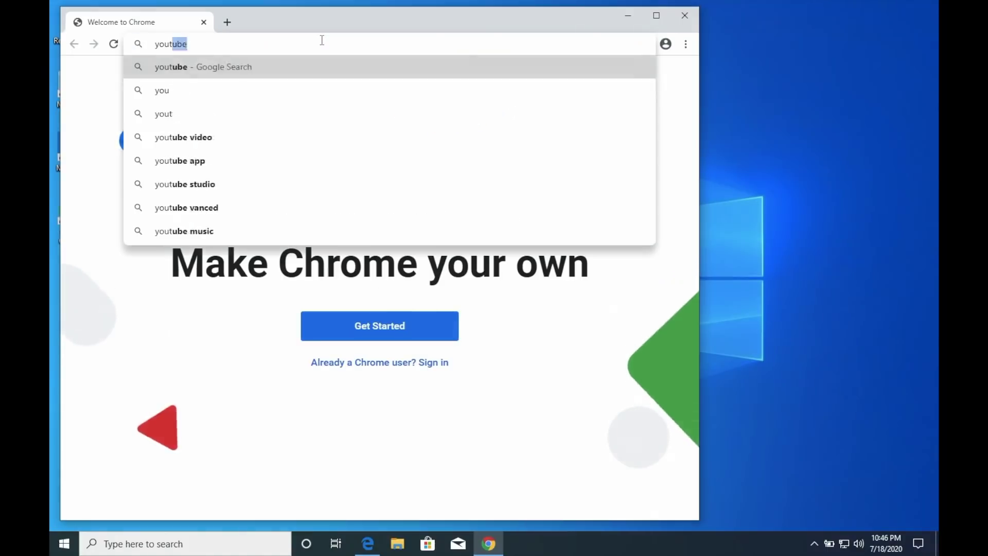
type("tube")
key("Return")
Search YouTube for 'macteller', open the MacTeller channel, and close Chrome
left_click(300, 73)
type("macteller")
key("Return")
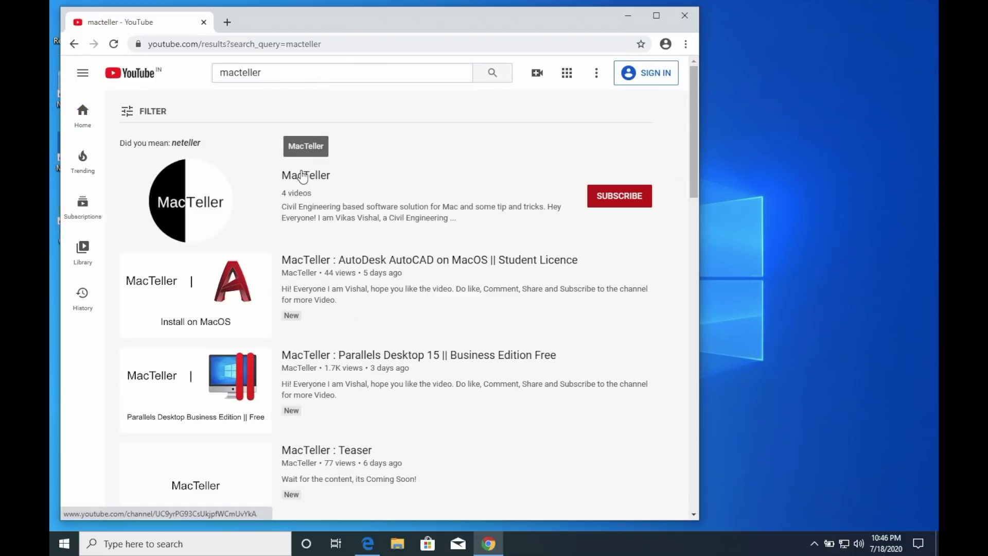
left_click(319, 176)
left_click(685, 9)
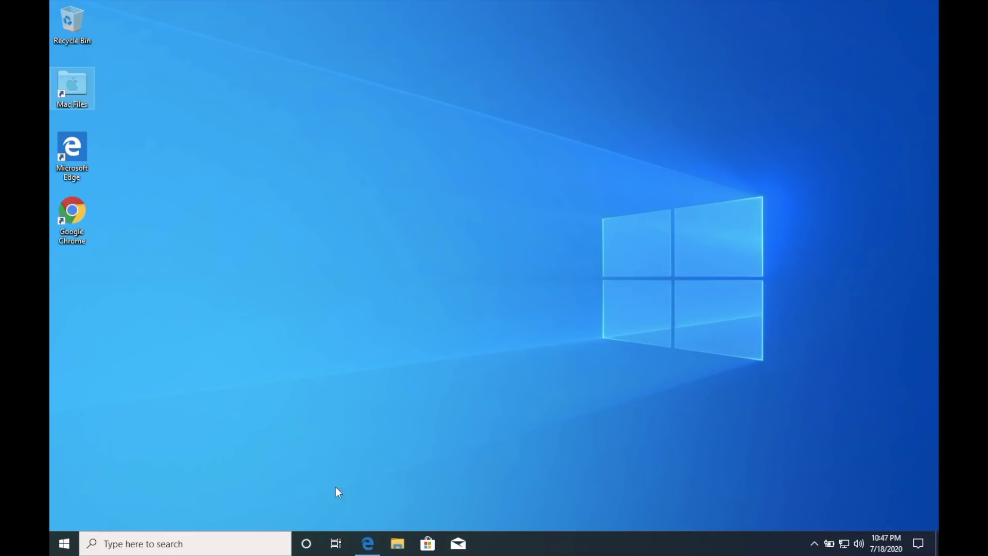
left_click(394, 549)
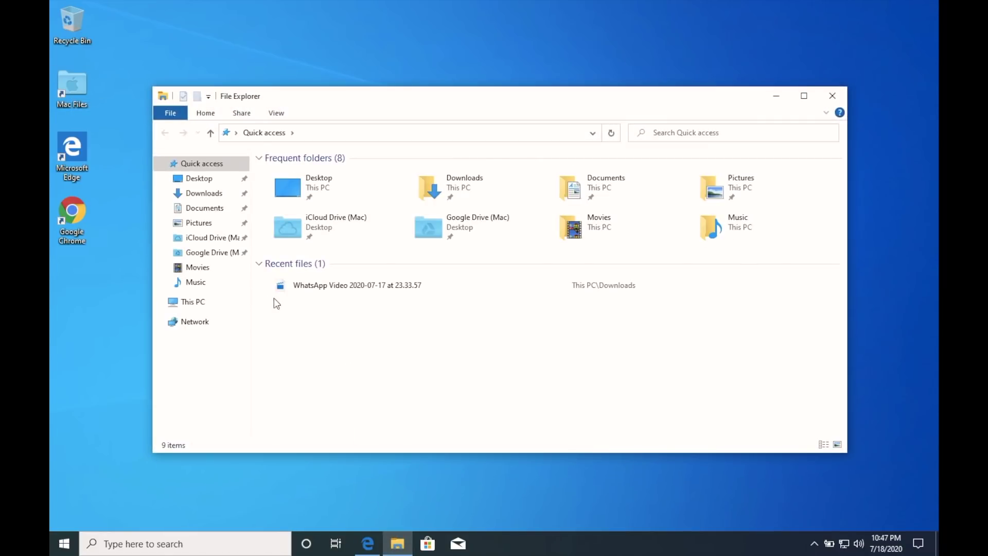
left_click(195, 309)
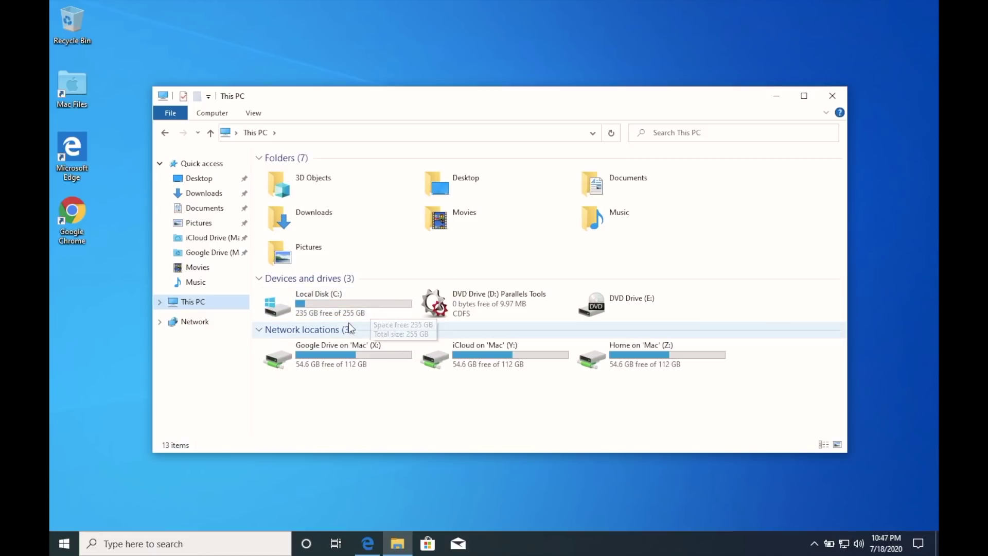
mouse_move(358, 317)
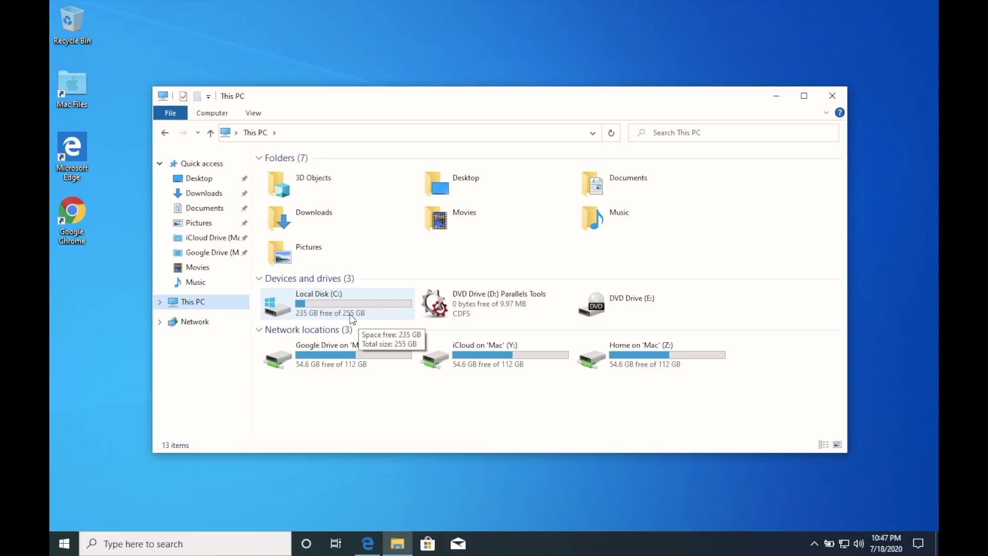
left_click(833, 95)
left_click(64, 544)
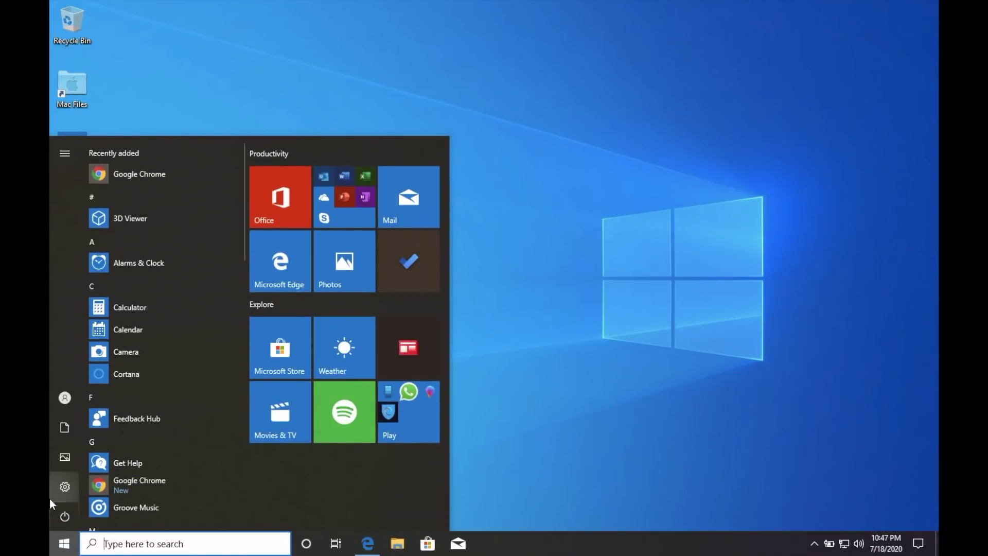
Shut down Windows 10 from the Start menu and close the VM window
left_click(61, 517)
left_click(114, 467)
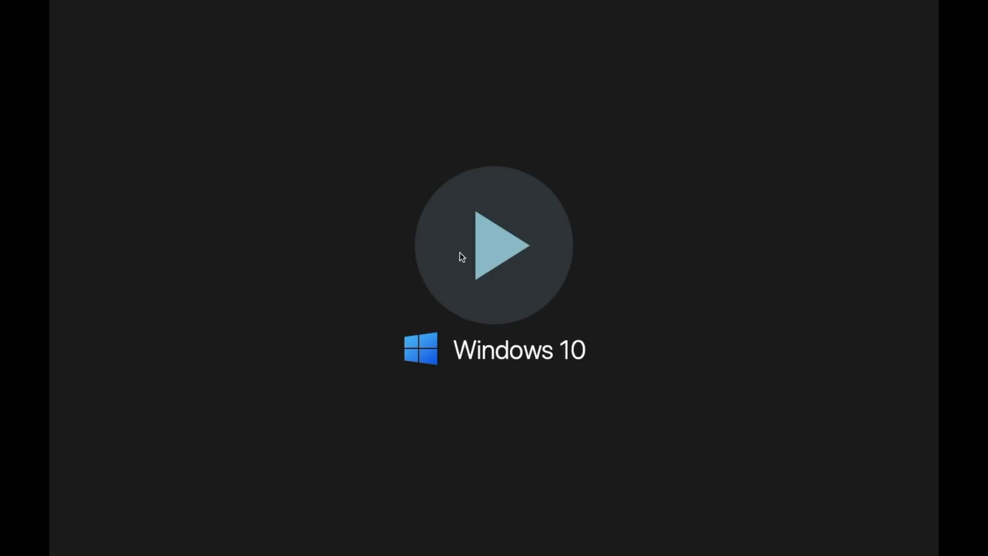
mouse_move(84, 4)
left_click(60, 25)
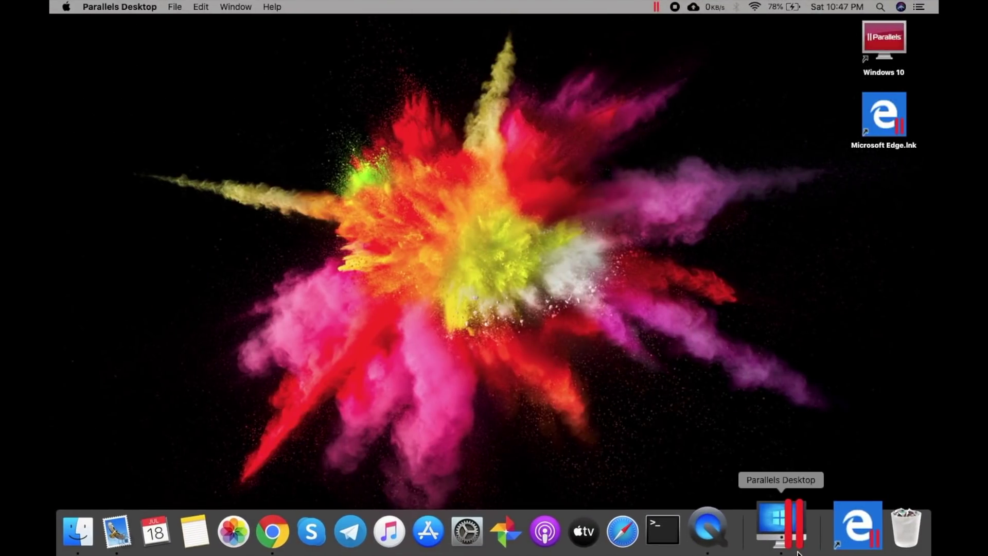
Quit Parallels Desktop from its Dock menu and reopen that menu
right_click(798, 553)
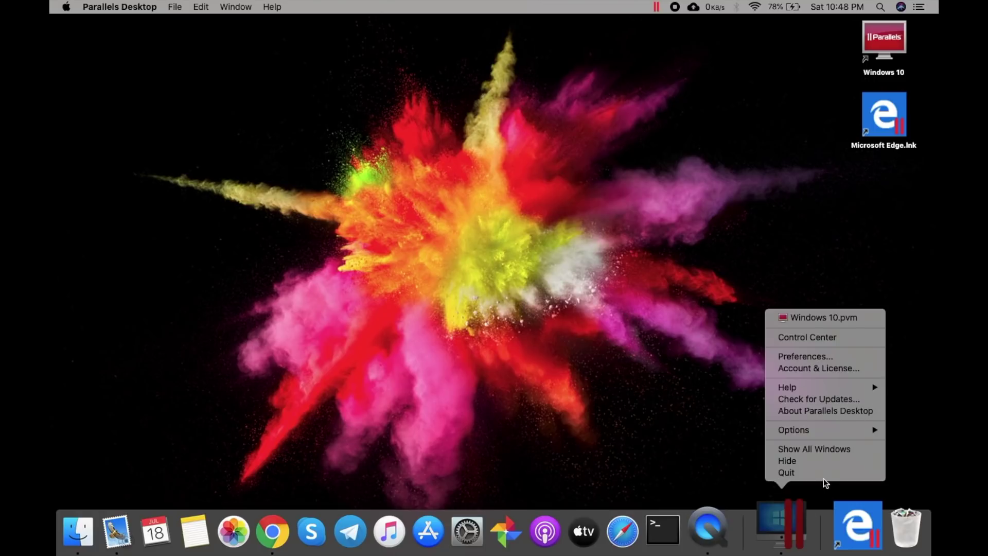
left_click(829, 472)
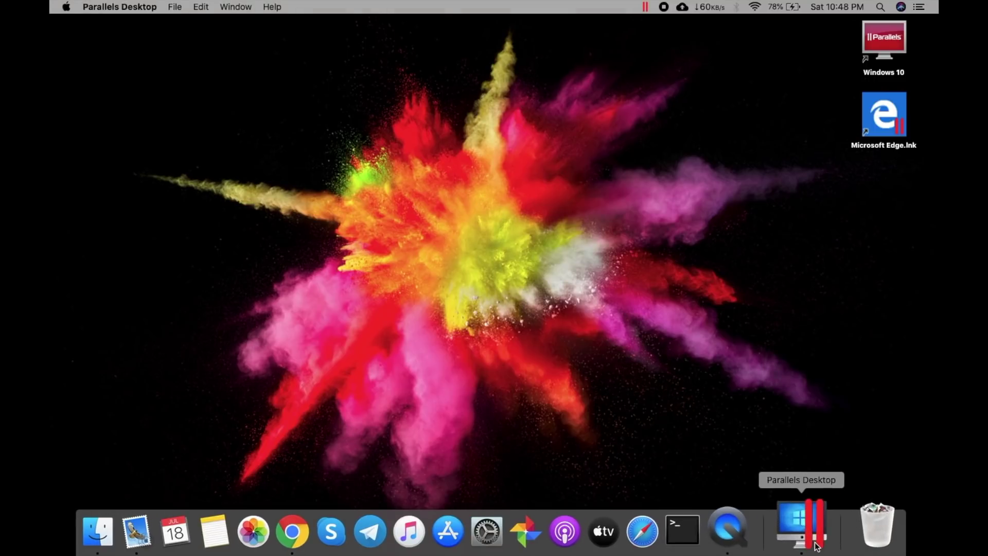
right_click(817, 545)
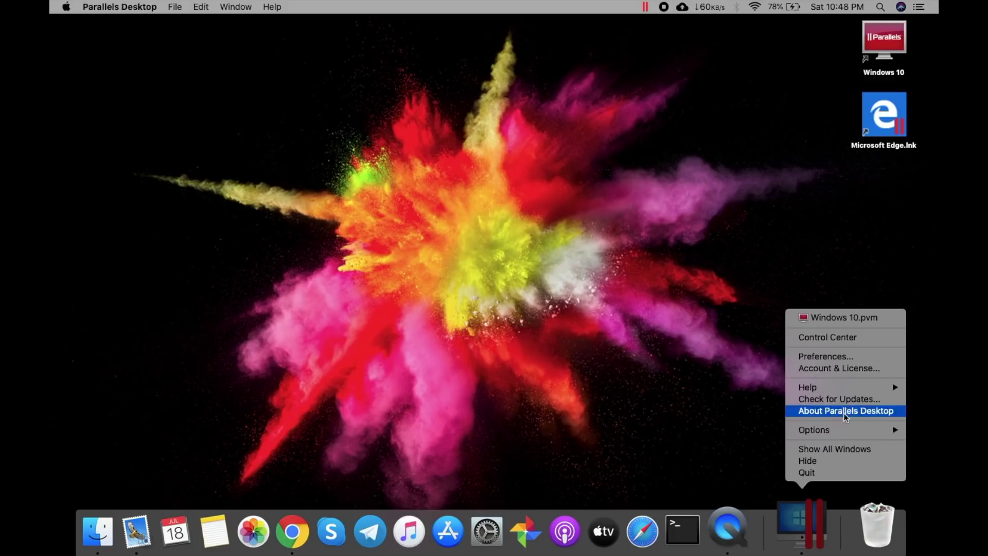
Open Preferences and view the Advanced, Network, Security, Devices and Shortcuts panes
left_click(865, 356)
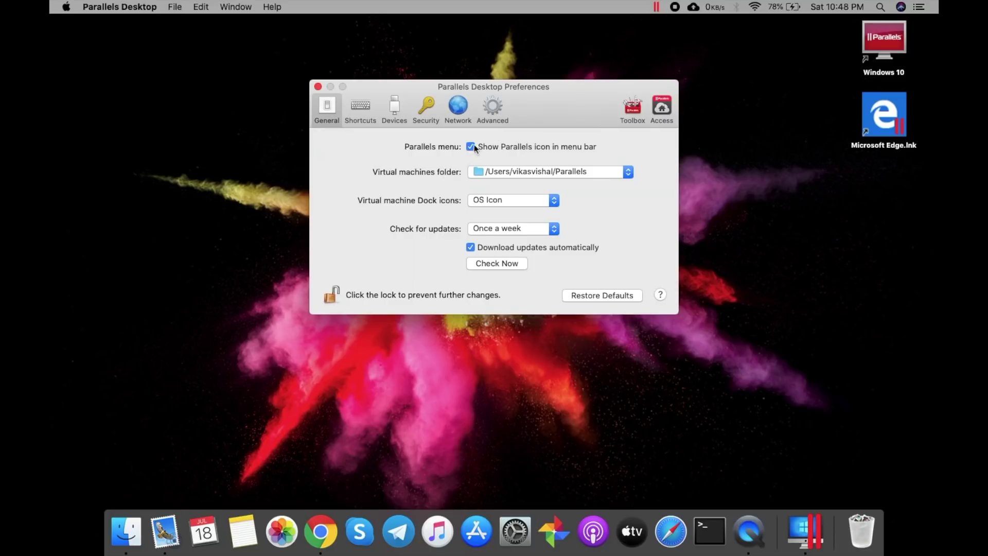
left_click(493, 106)
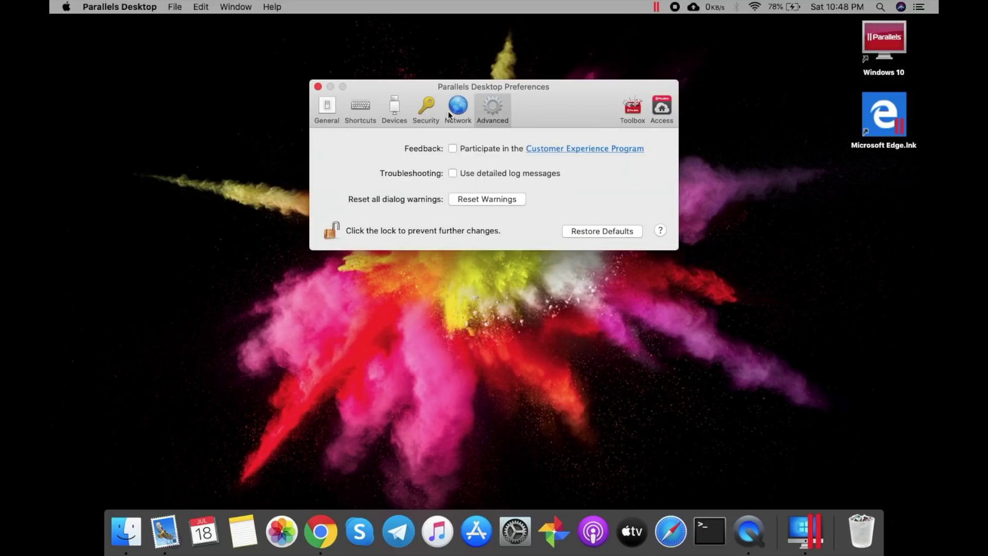
left_click(449, 114)
left_click(425, 110)
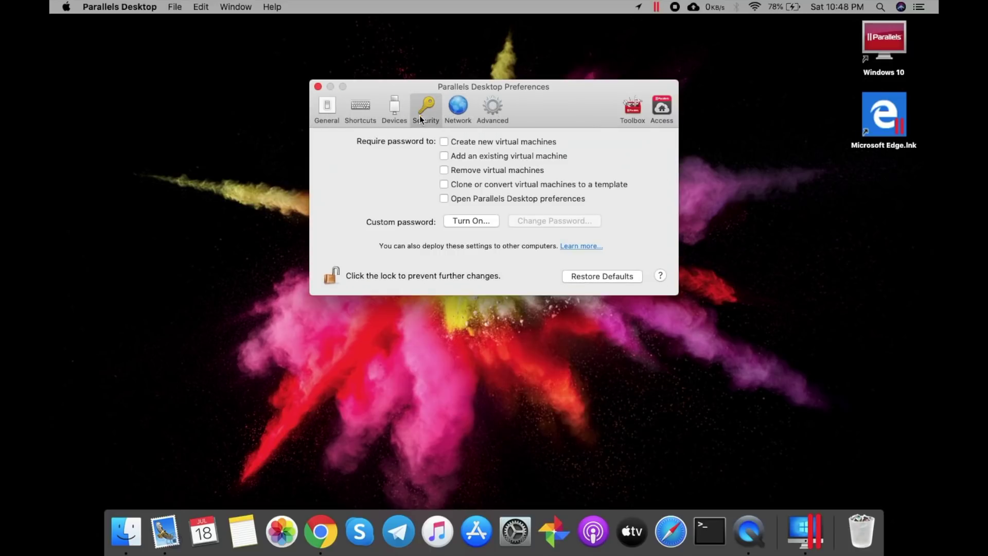
left_click(391, 107)
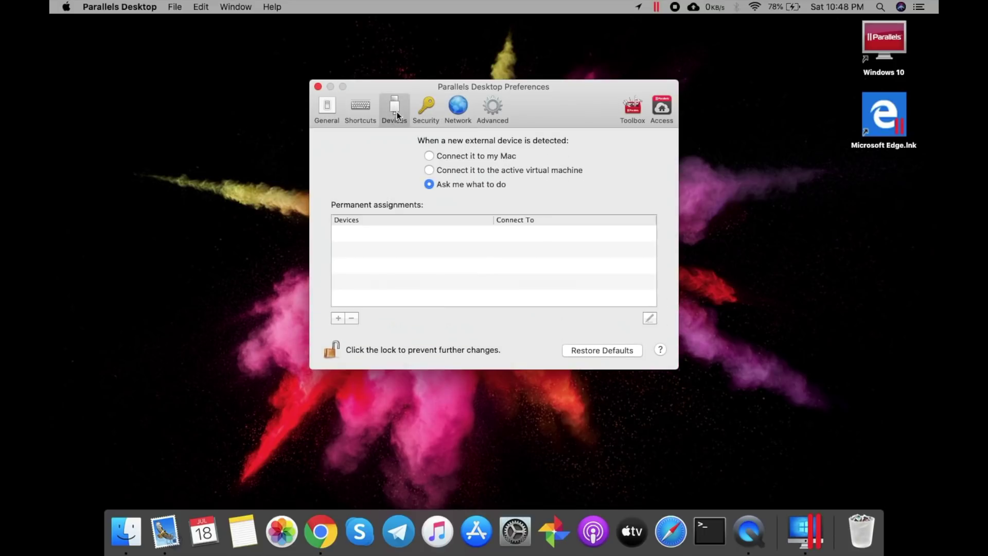
left_click(363, 105)
left_click(324, 105)
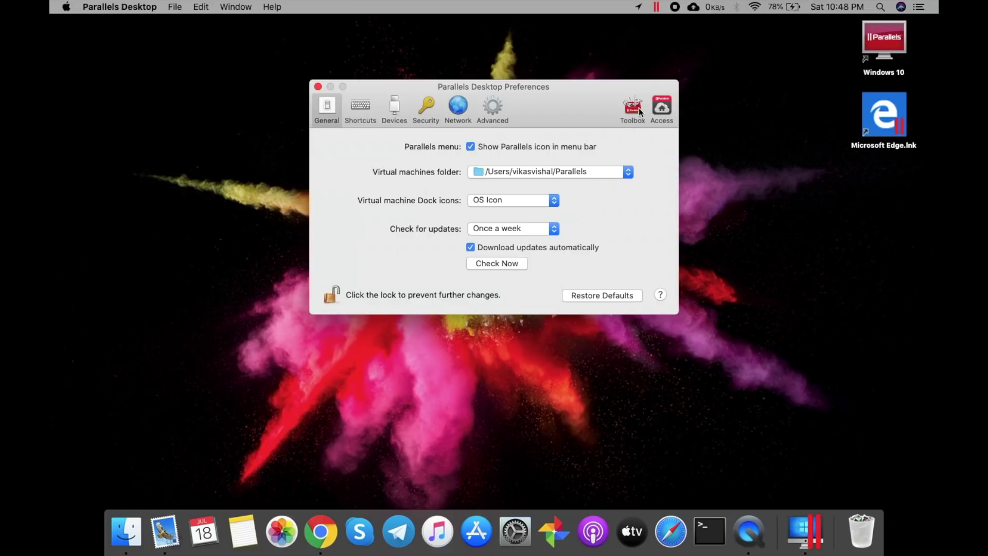
Revisit the Advanced, Network, Security, Devices and Shortcuts preference panes
left_click(487, 106)
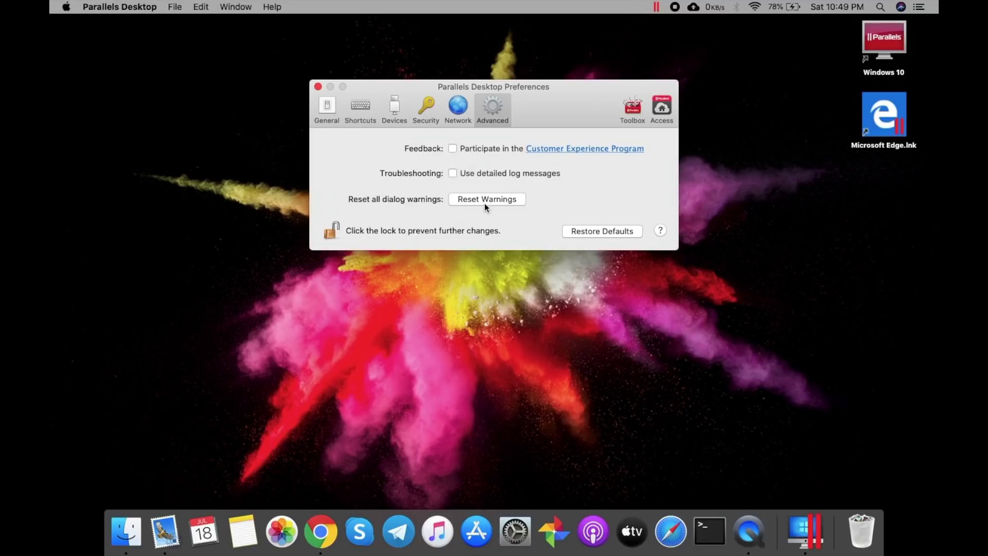
left_click(454, 113)
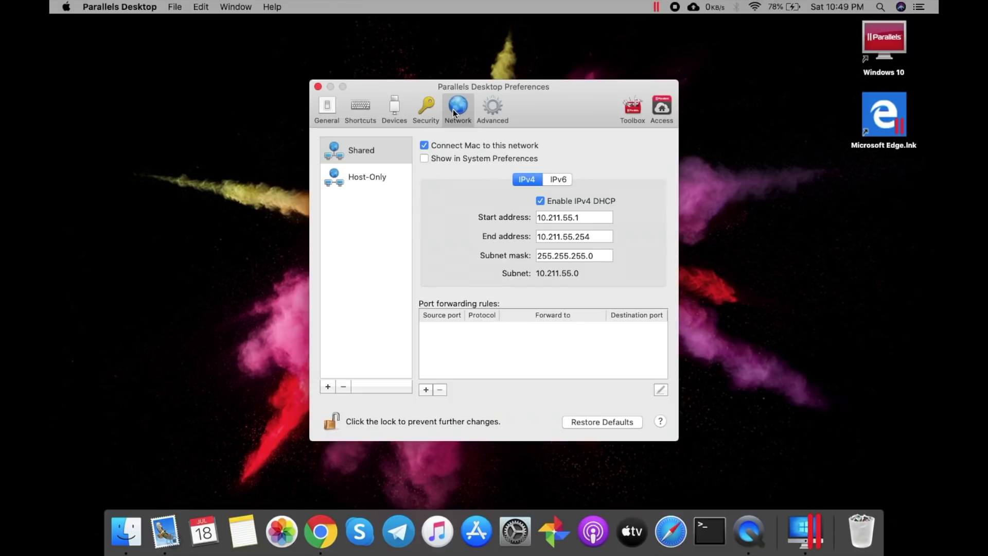
left_click(434, 111)
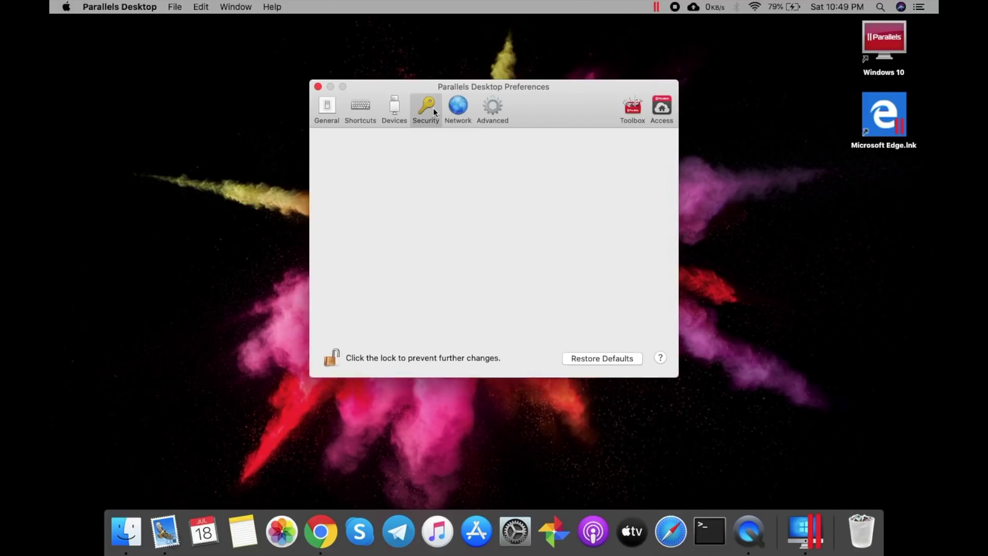
left_click(398, 106)
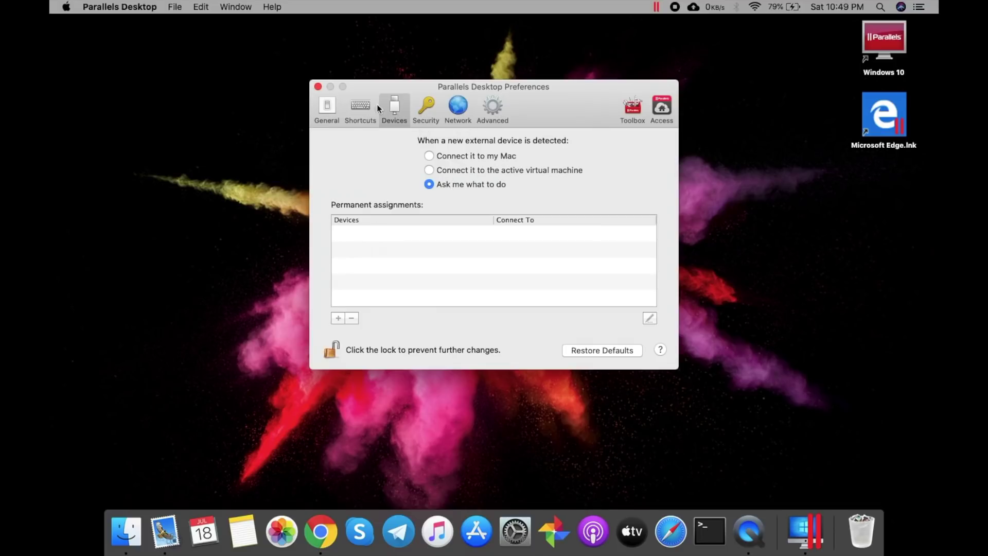
left_click(362, 106)
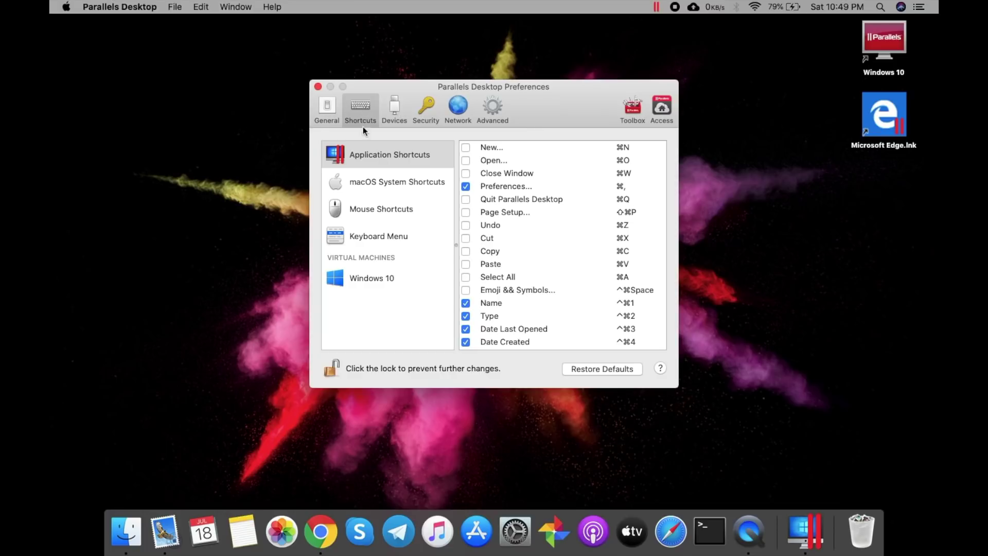
Browse the Windows 10 key mappings, Keyboard Menu, mouse, macOS and application shortcuts, then return to General
left_click(359, 283)
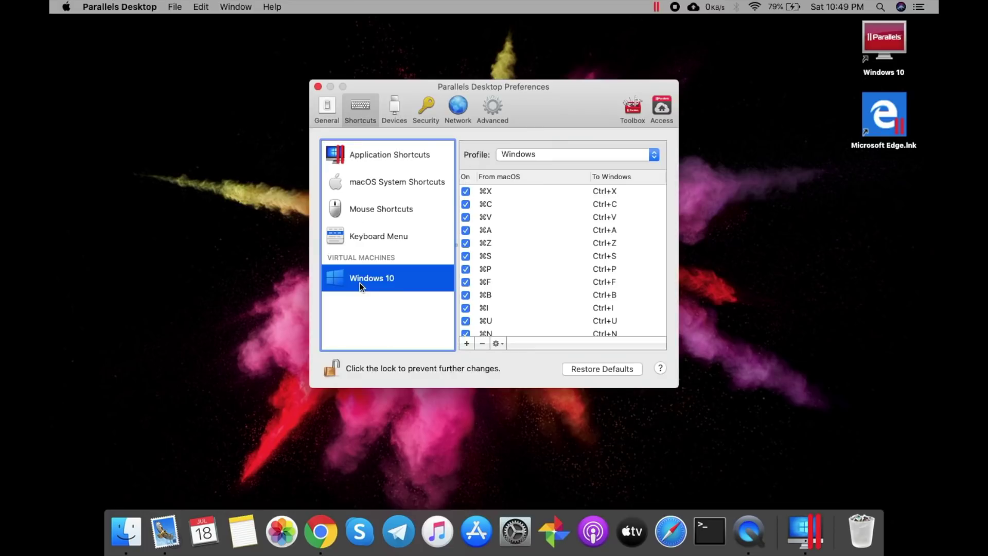
left_click(380, 238)
left_click(392, 215)
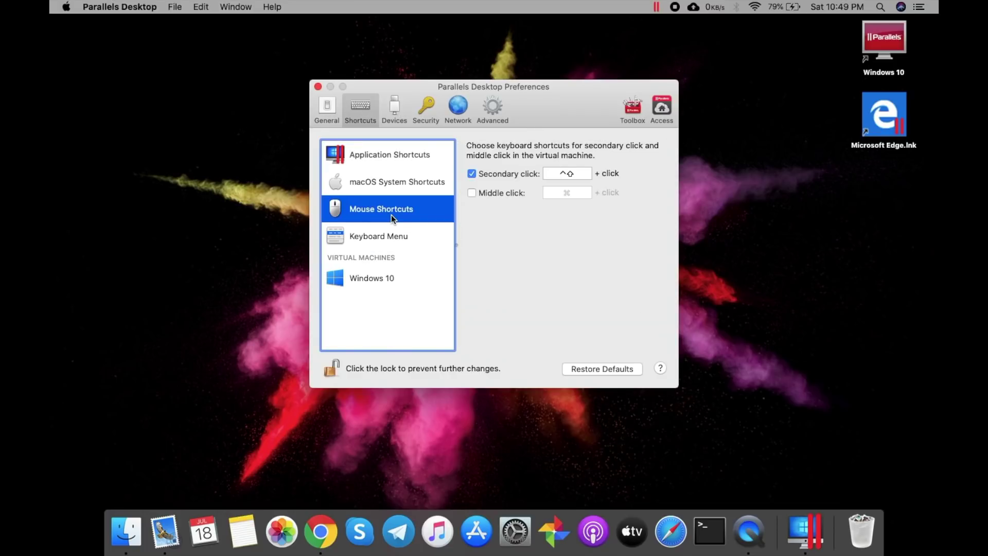
left_click(403, 182)
left_click(412, 155)
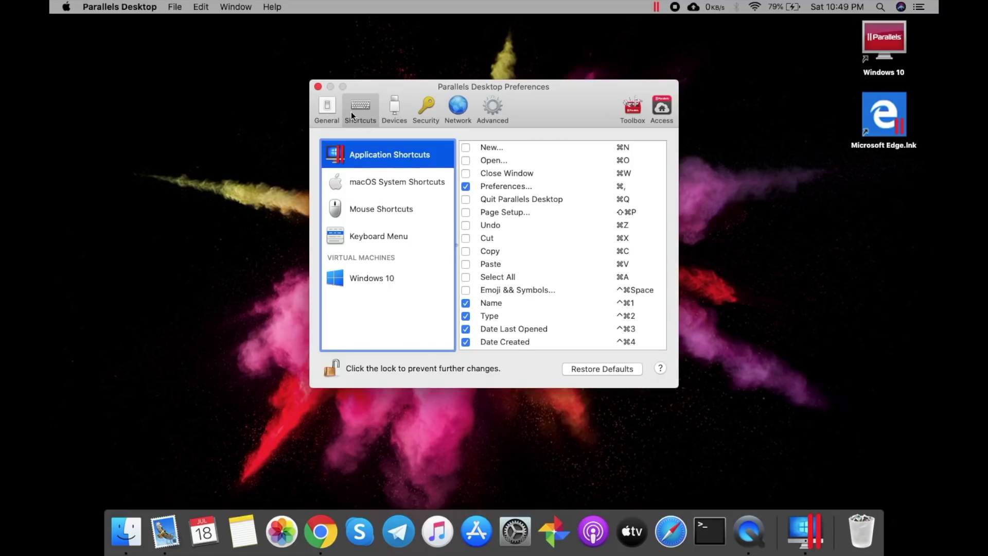
left_click(328, 109)
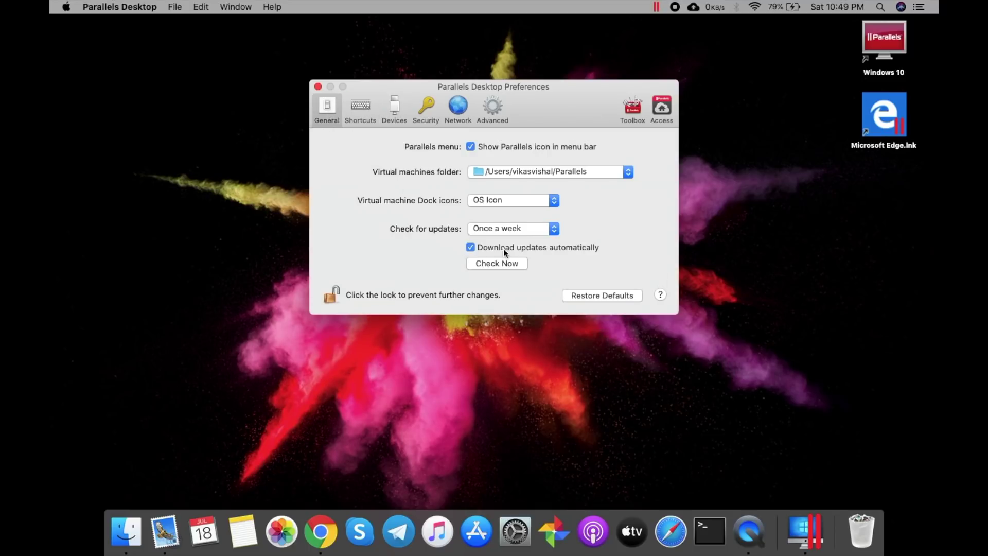
Close Preferences and open the Windows 10 VM's configuration Options from Control Center
key("super+w")
right_click(799, 521)
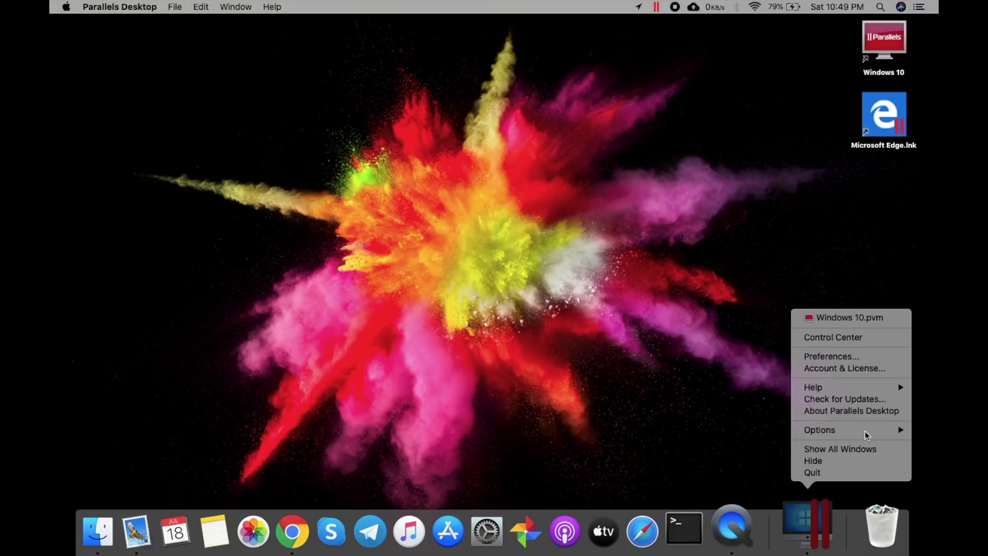
left_click(892, 342)
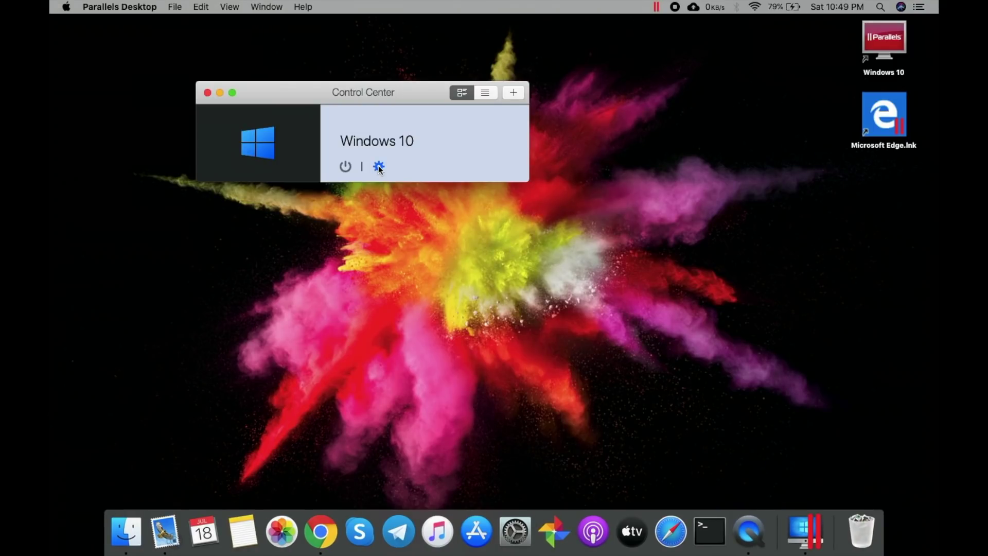
left_click(379, 167)
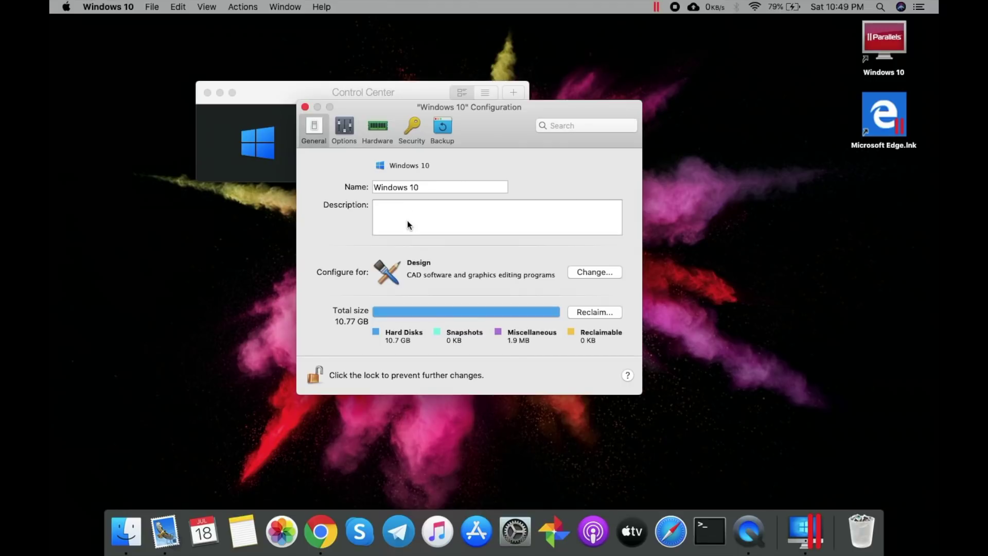
left_click(348, 128)
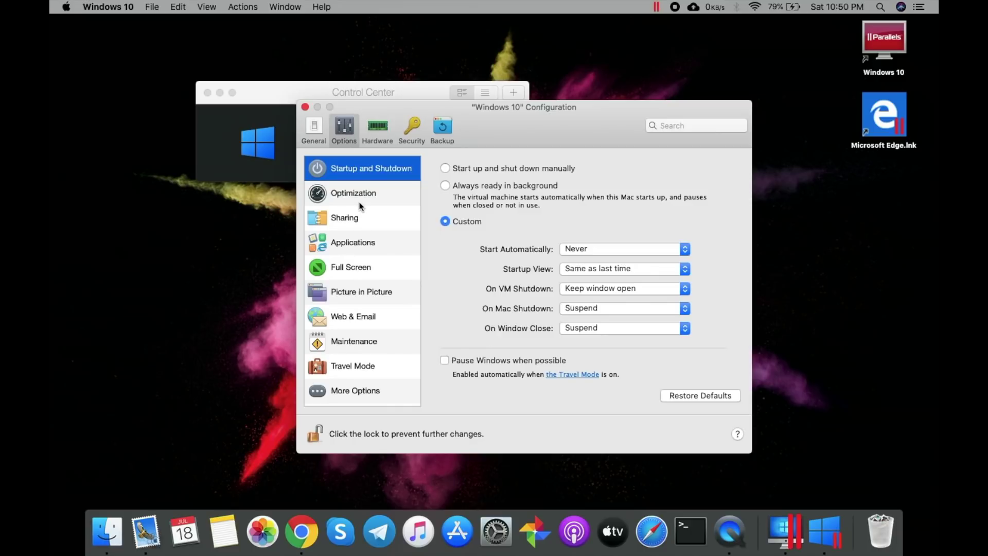
Keep the Windows 10 machine at 2 processors and show its Hard Disk settings
left_click(379, 134)
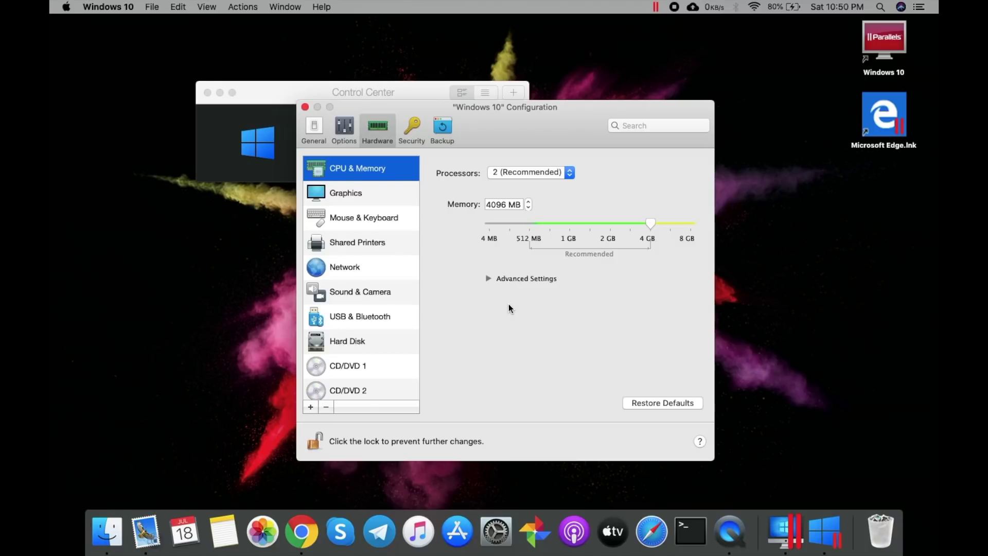
left_click(531, 174)
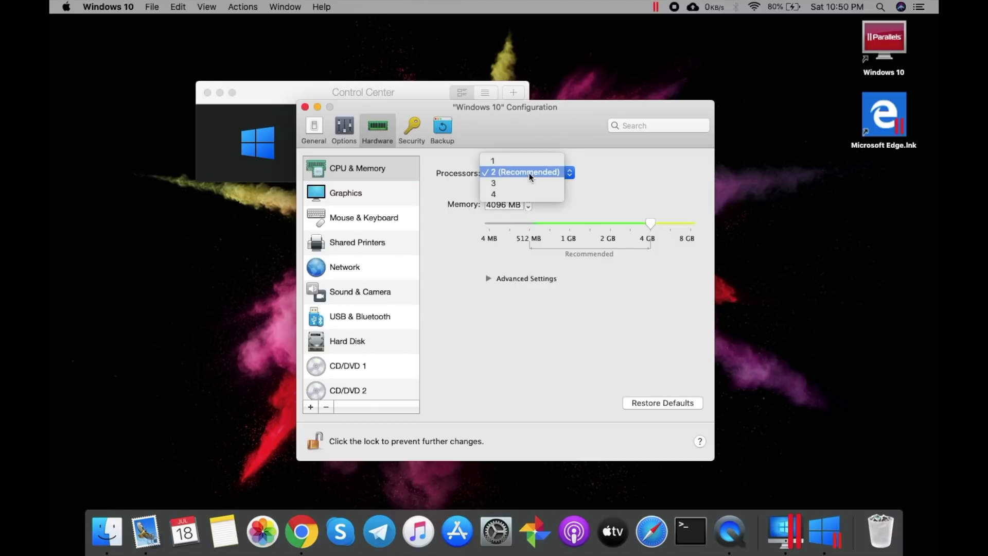
left_click(640, 189)
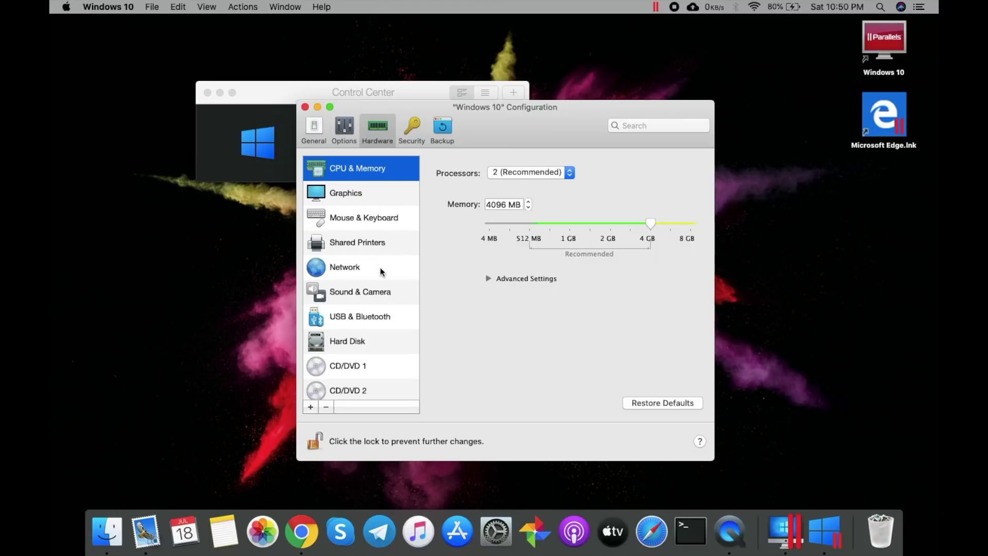
left_click(371, 343)
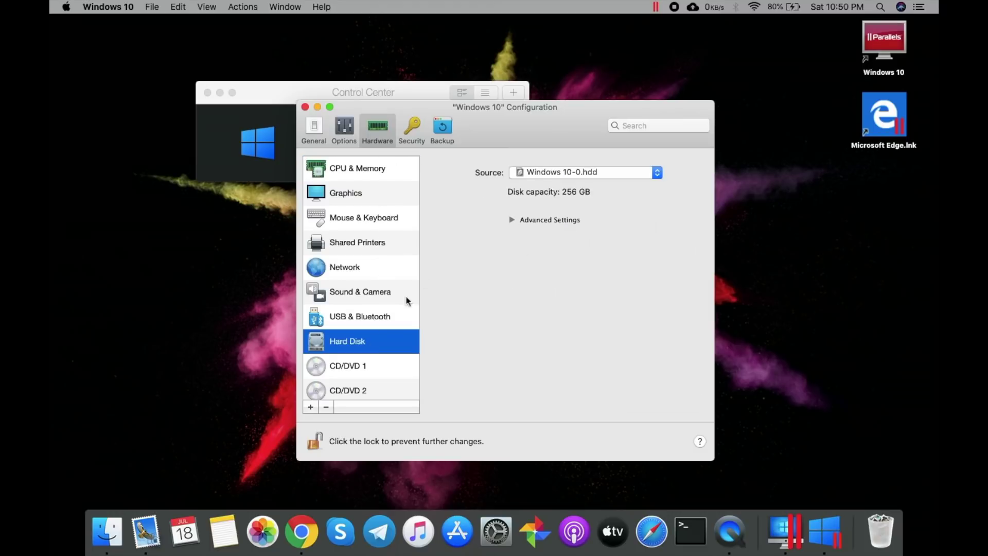
Keep Windows 10-0.hdd as source, check the 256 GB disk's properties, then close the configuration
left_click(593, 173)
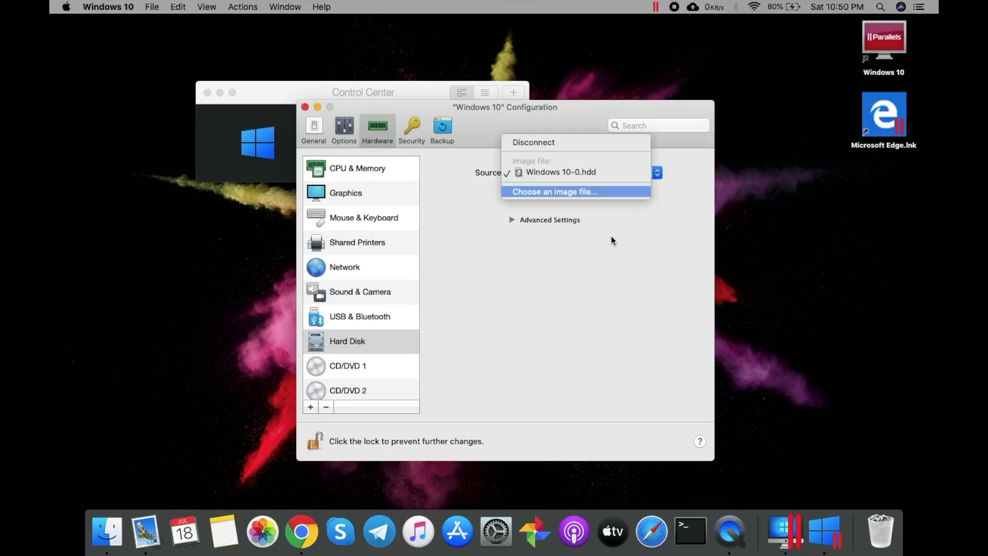
left_click(548, 219)
left_click(548, 219)
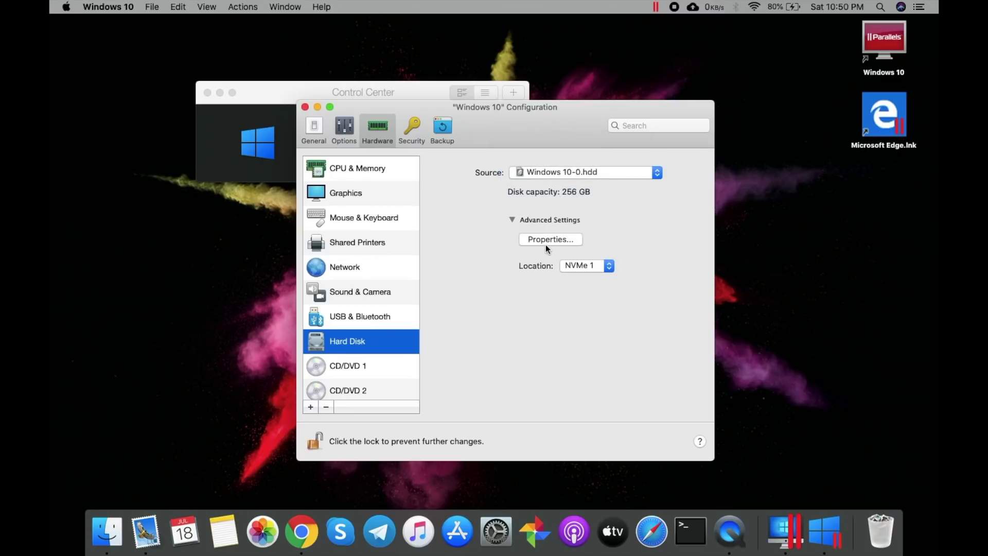
left_click(546, 243)
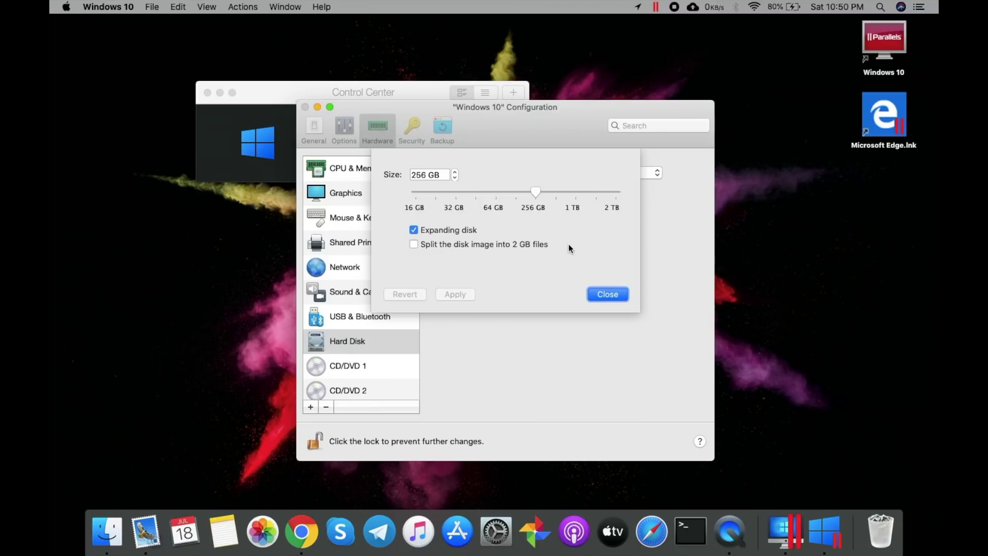
key("Return")
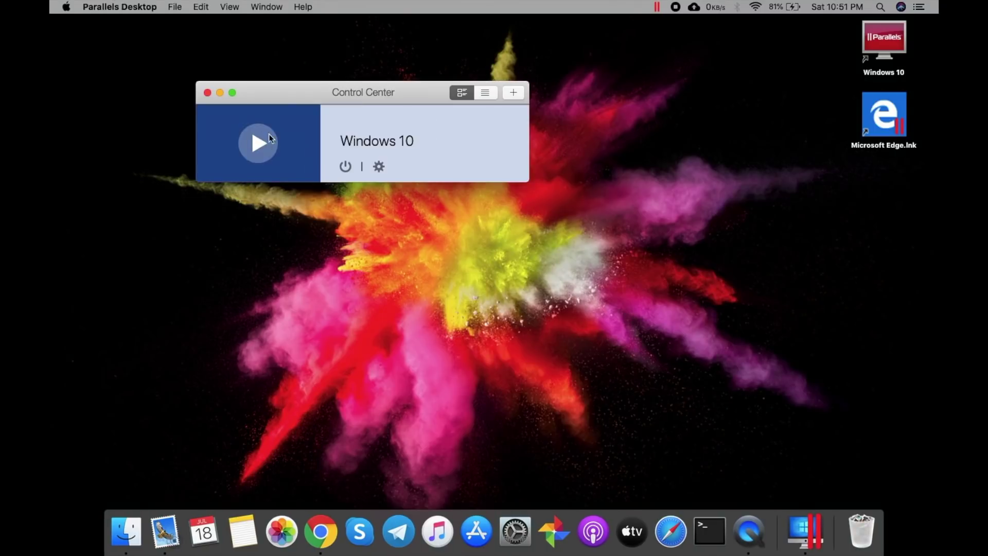
Start the Windows 10 VM, then open and close the new-machine Installation Assistant
left_click(267, 136)
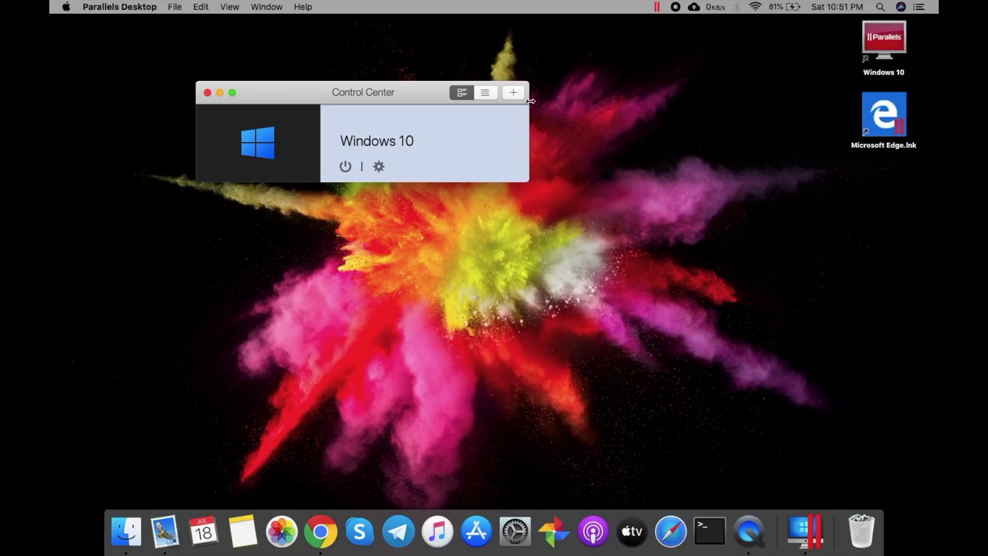
left_click(512, 96)
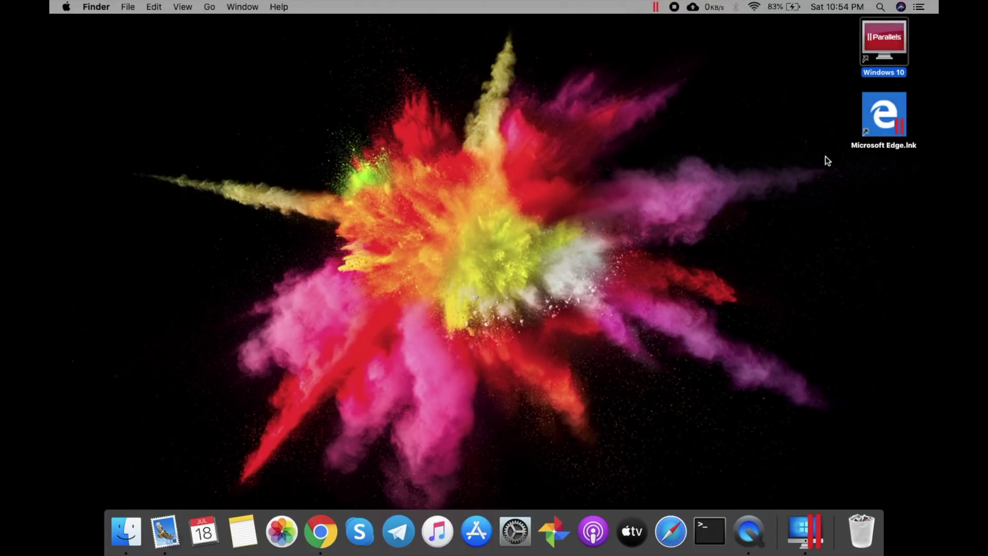
left_click(781, 196)
Locate the Windows 10 alias's original in the Parallels folder and open Windows 10.pvm to resume it
right_click(896, 31)
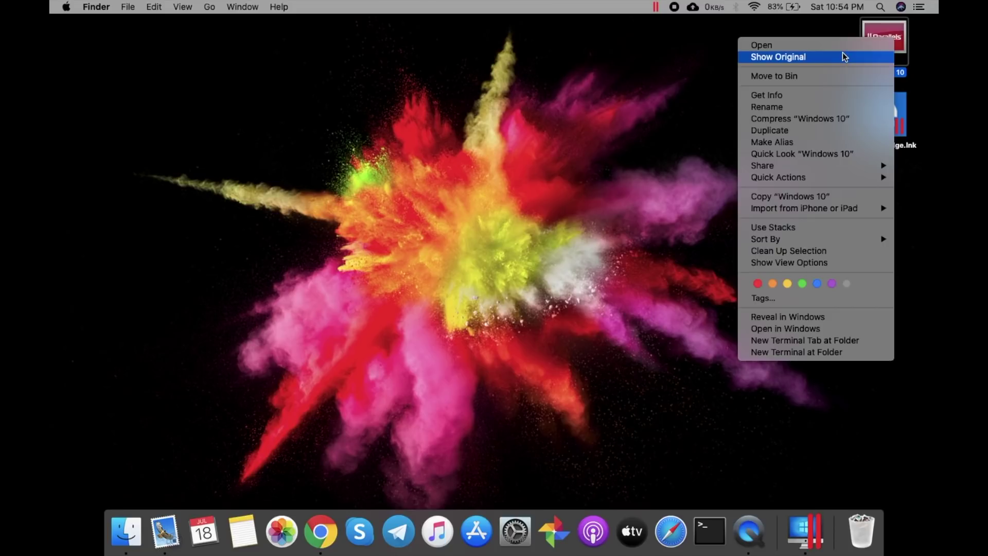
left_click(844, 57)
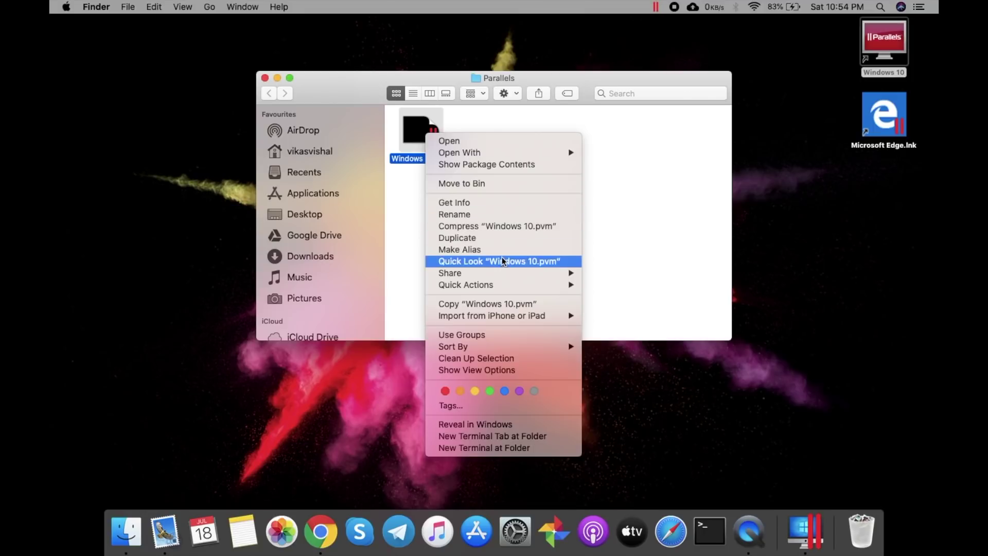
mouse_move(502, 314)
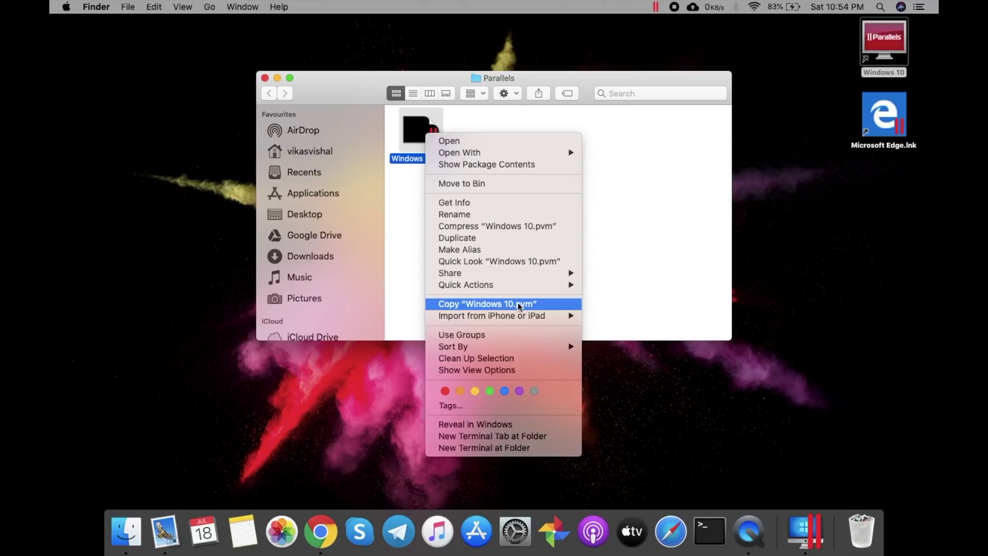
left_click(648, 233)
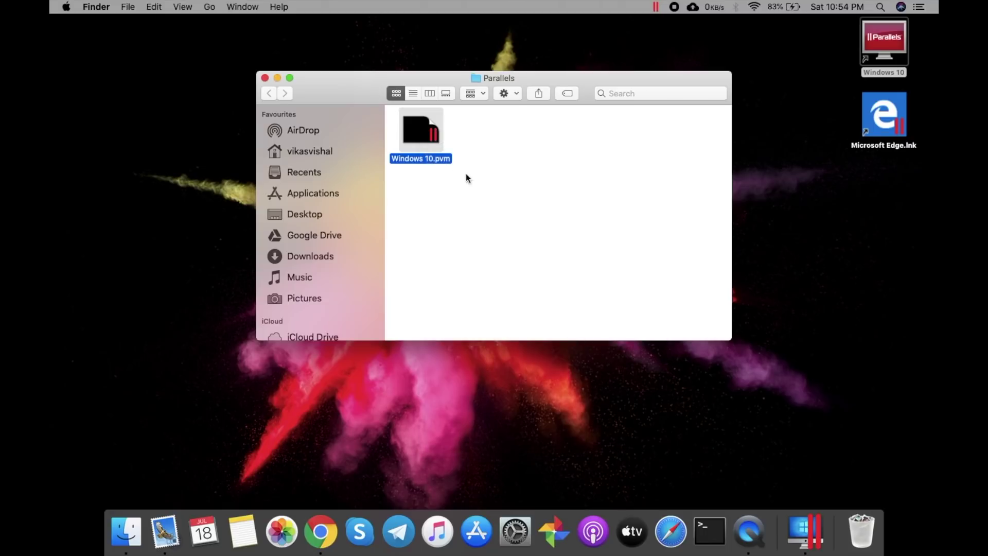
double_click(419, 143)
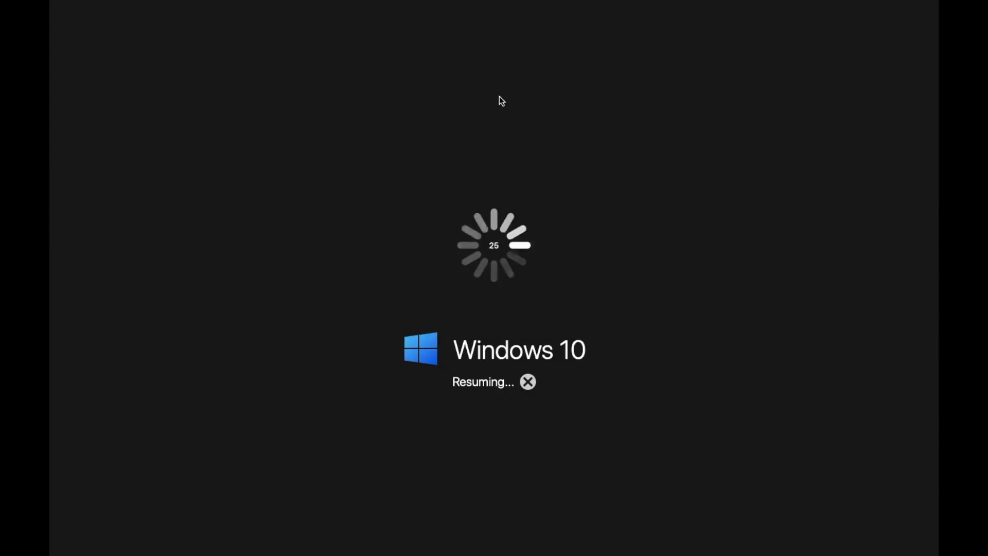